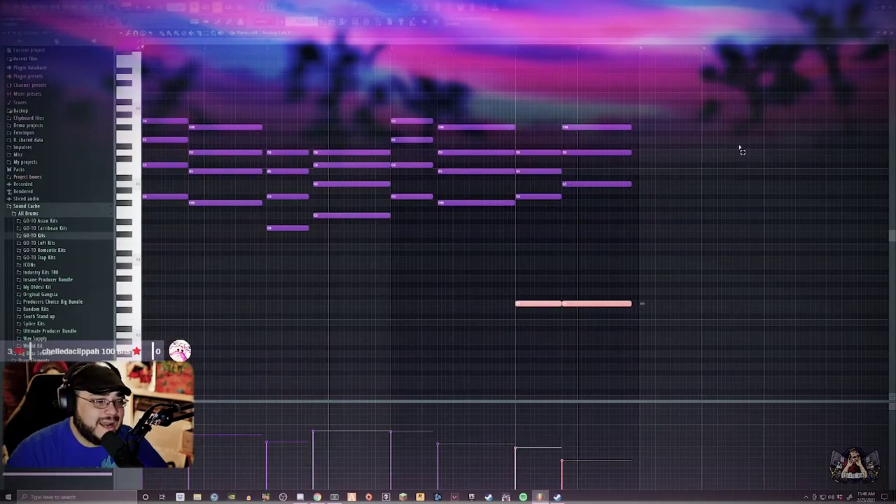
Lower the bottom note of each of the first six chords by one octave and play back the progression
left_click_drag(488, 250, 407, 200)
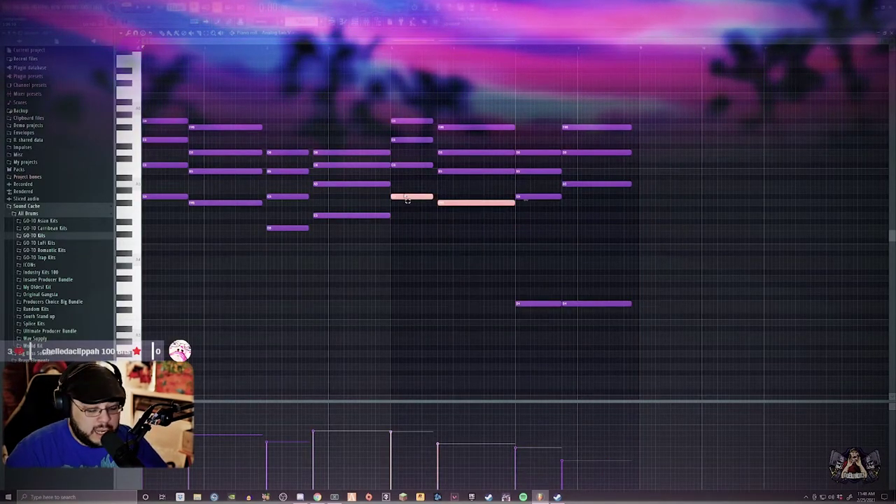
left_click_drag(352, 262, 296, 218)
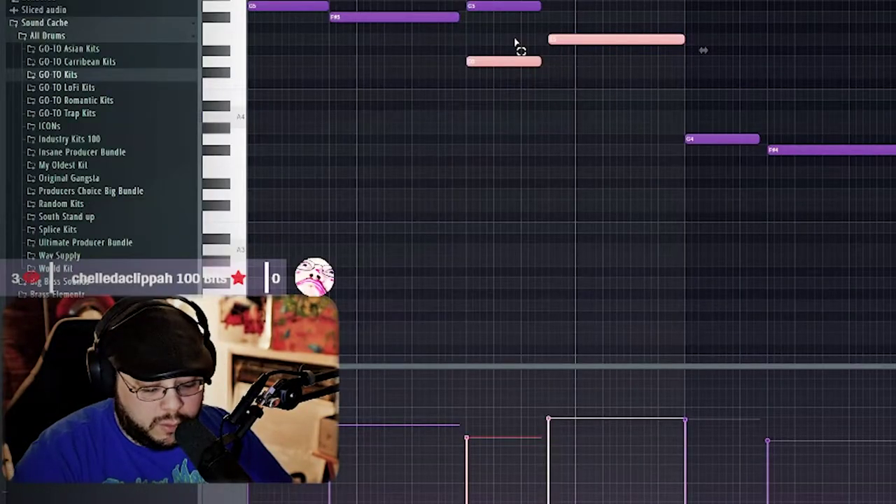
key("ctrl+Down")
left_click_drag(232, 243, 175, 196)
left_click_drag(305, 7, 301, 4)
key("ctrl+Down")
key("space")
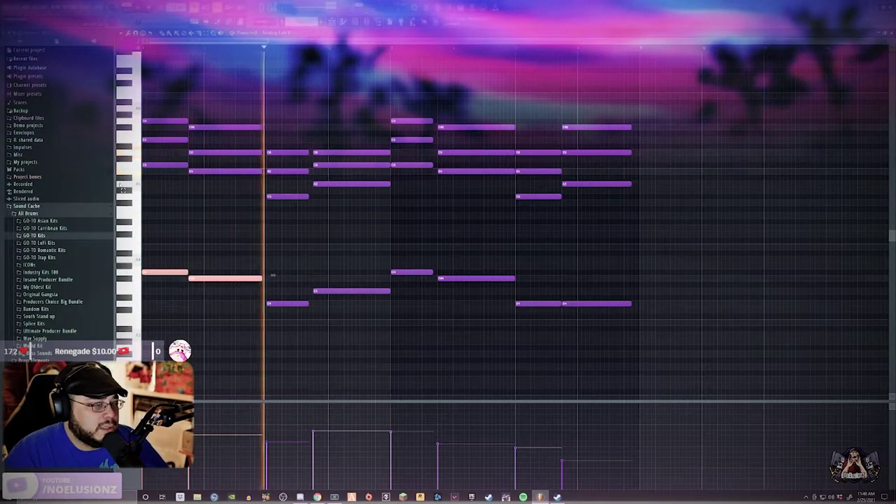
Shorten the upper three notes of every chord together and clear the selection
left_click_drag(666, 224, 171, 119)
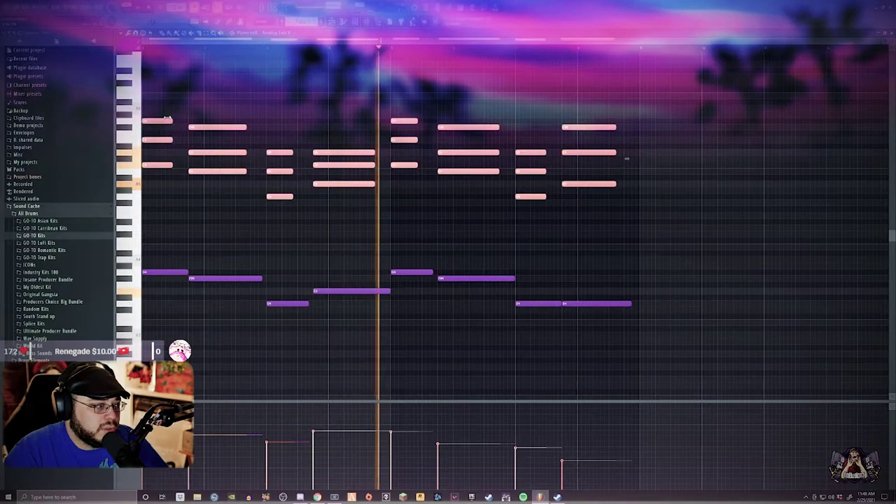
left_click(305, 81, "ctrl")
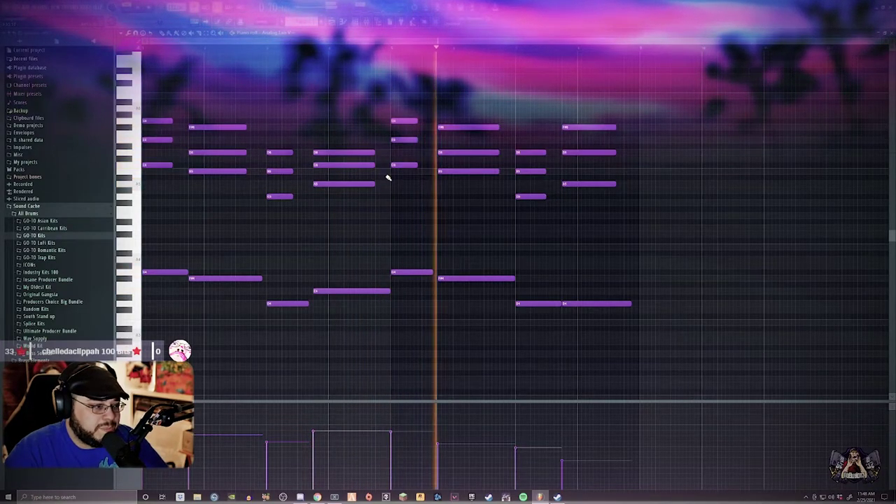
Save the project in the FL Saves 2021 Trap folder under the next number in the trap series
key("ctrl+shift+s")
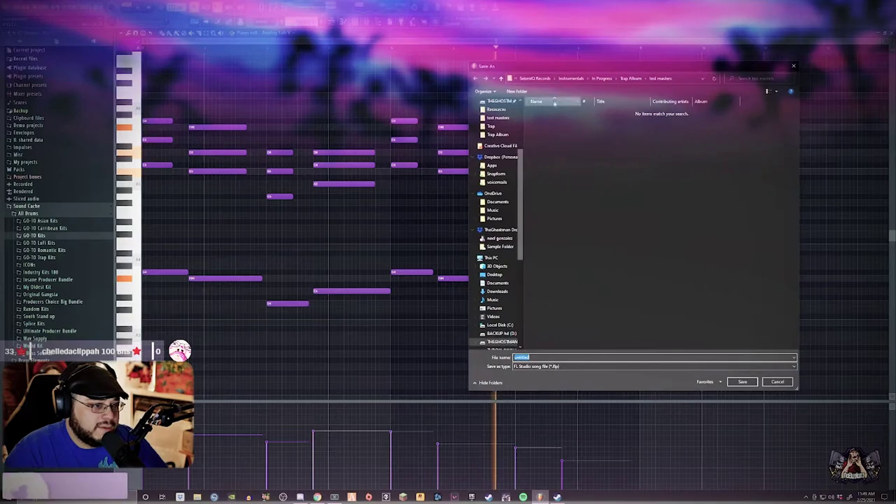
left_click(536, 78)
double_click(560, 113)
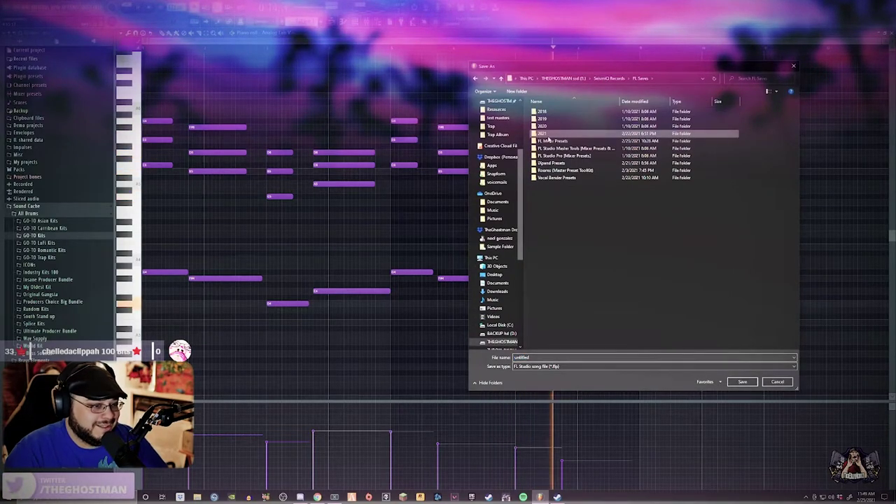
double_click(550, 135)
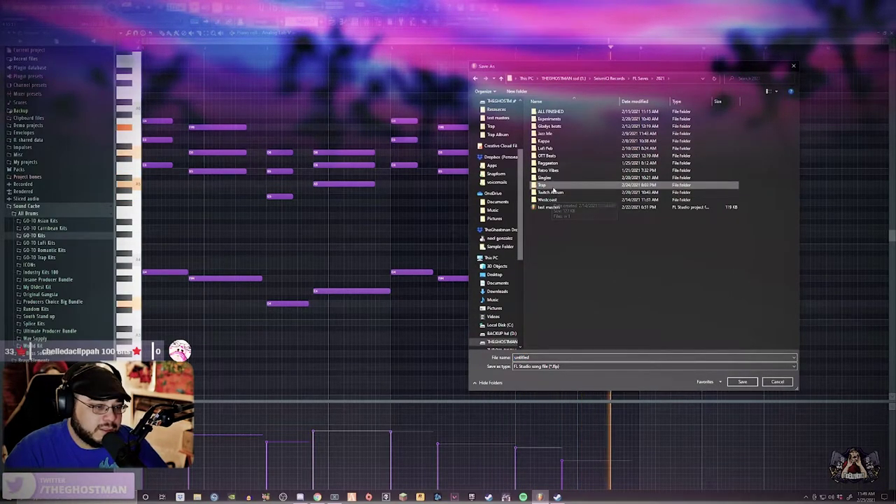
double_click(553, 185)
left_click(543, 288)
double_click(524, 358)
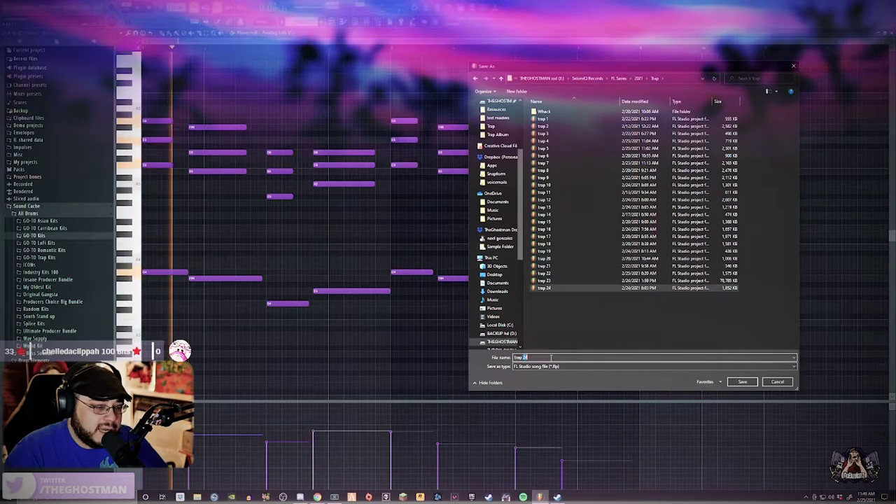
key("Return")
Strum the second chord, including its bass note, with the Strumizer and play back the progression
left_click_drag(214, 96, 238, 304)
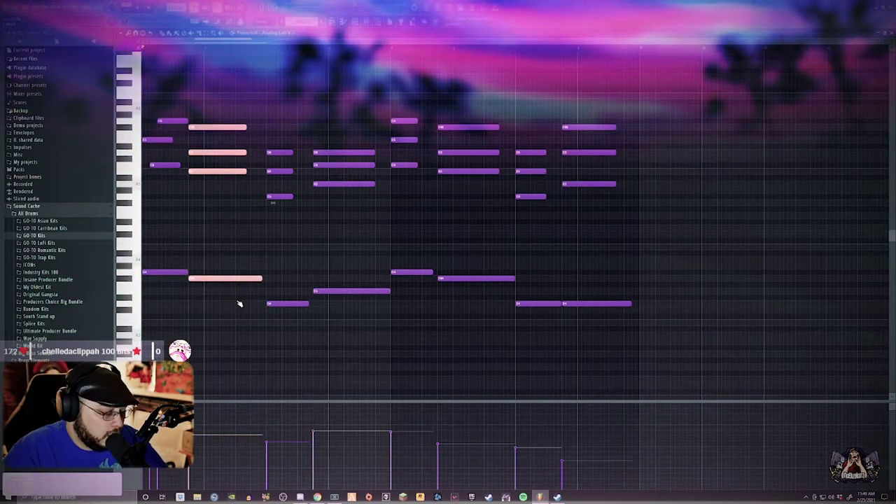
key("alt+s")
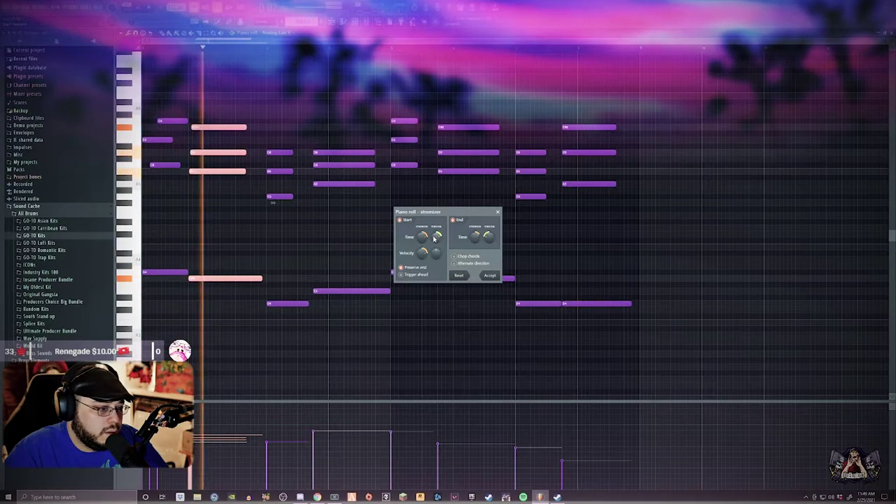
left_click(490, 276)
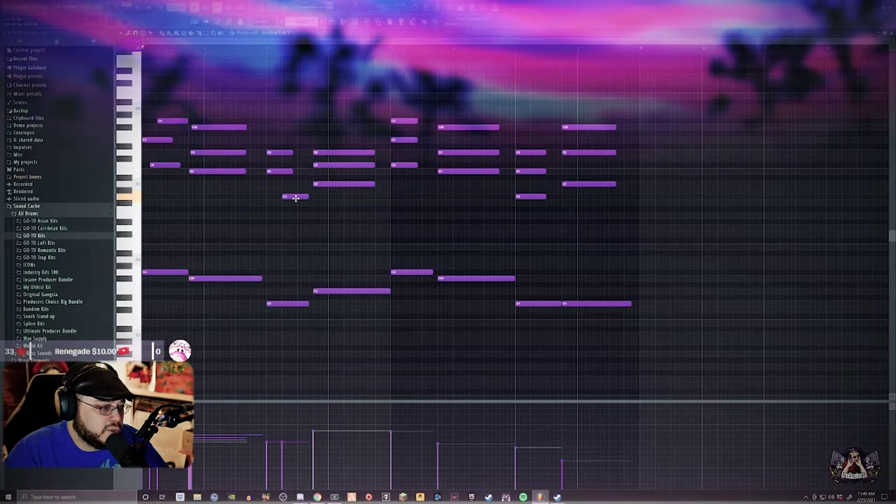
key("space")
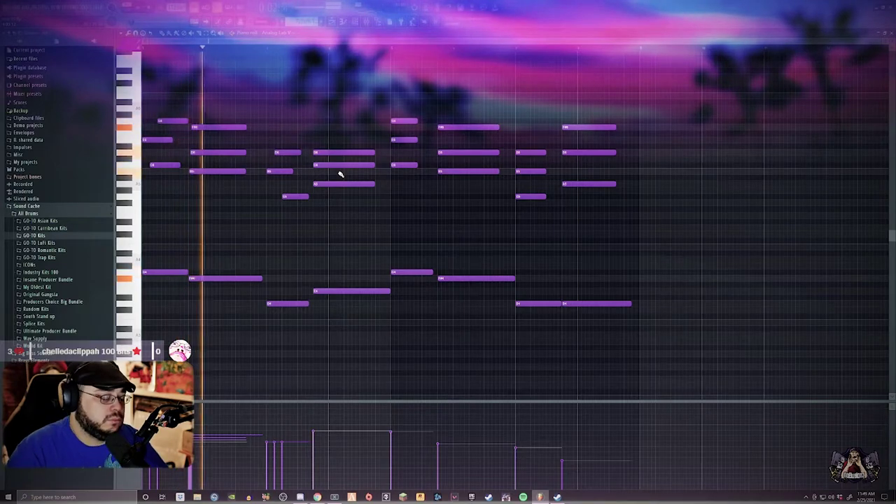
Strum the fourth and sixth chords with the same Strumizer settings
key("alt+s")
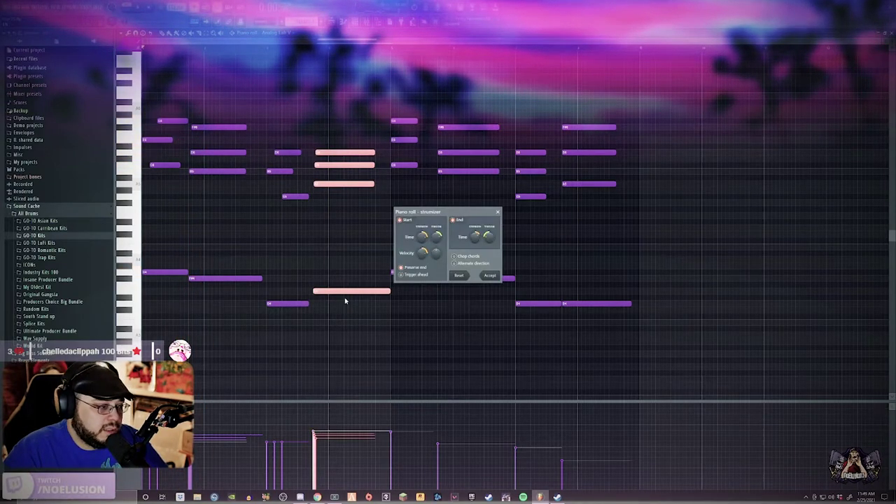
left_click(495, 277)
left_click_drag(468, 100, 476, 307)
key("alt+s")
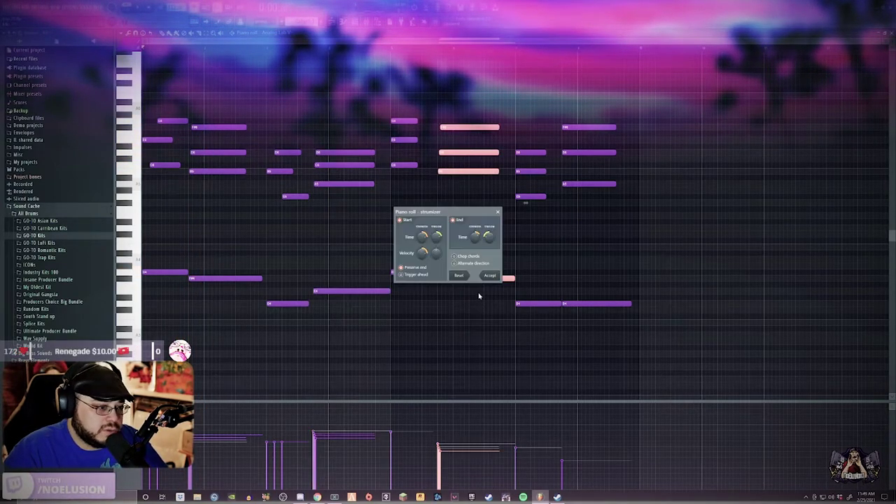
left_click(493, 277)
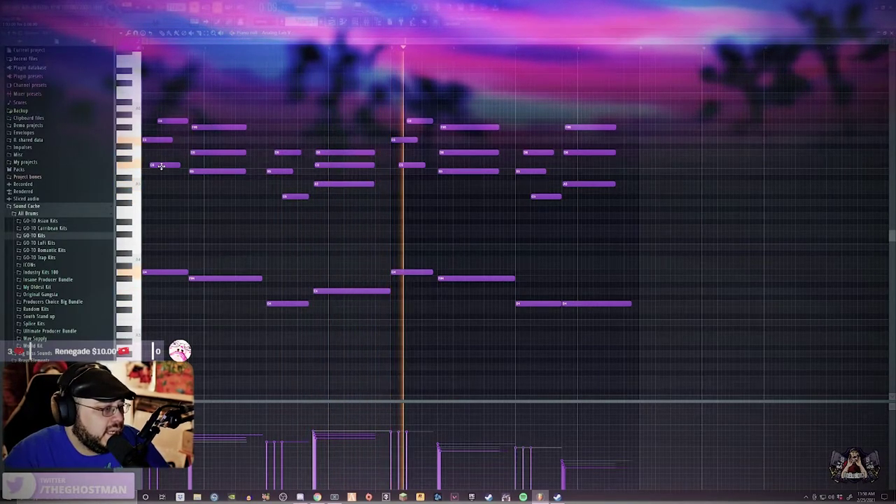
Add a short note between the first chord and its bass note, and set the scale highlighting root to G
left_click(156, 241)
key("space")
left_click(127, 34)
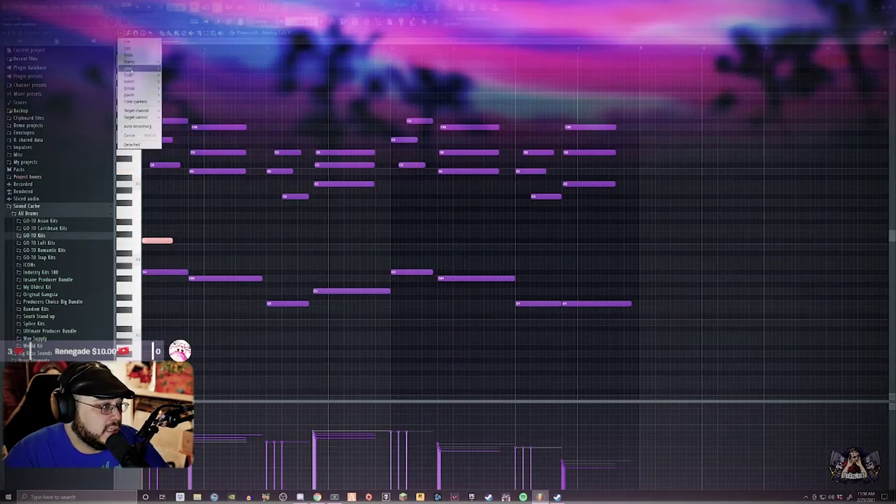
mouse_move(136, 68)
mouse_move(187, 166)
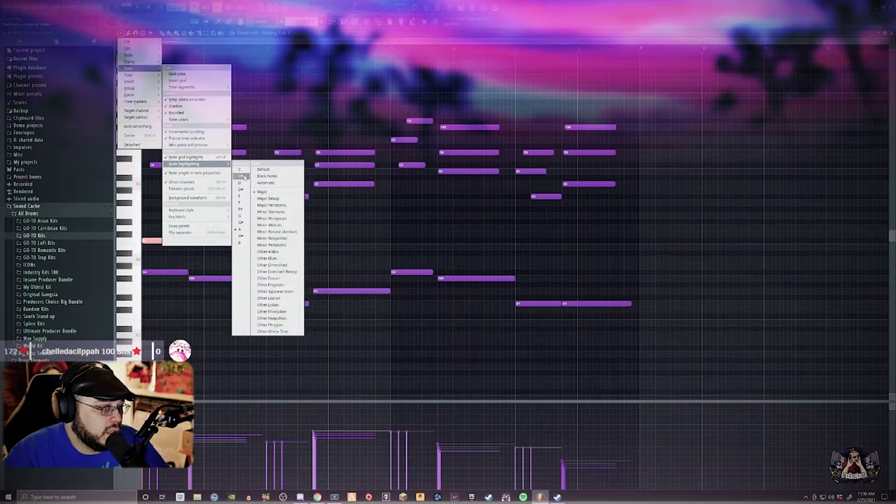
left_click(239, 219)
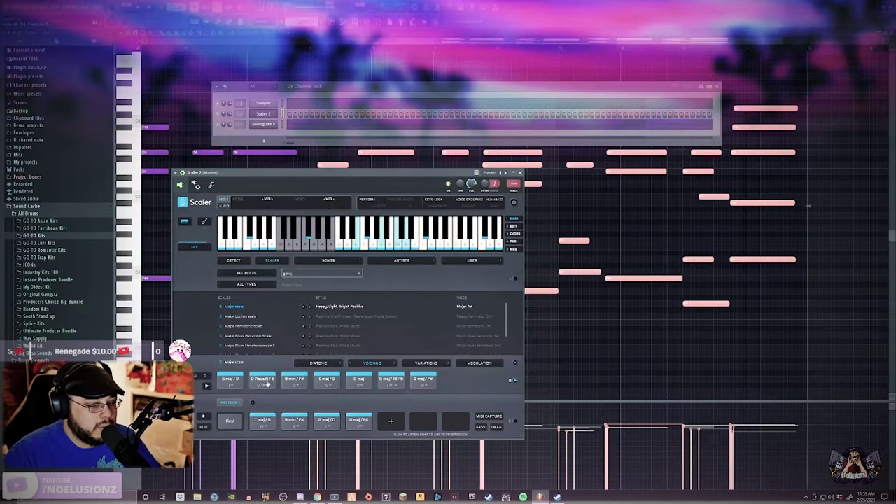
Remove the first three chords from the Scaler progression, one after another, starting with C maj/G
right_click(257, 421)
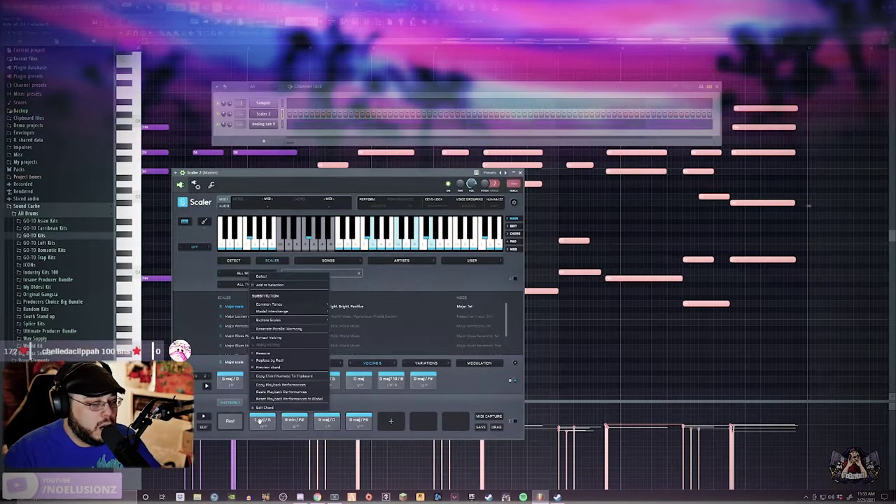
left_click(275, 356)
right_click(269, 421)
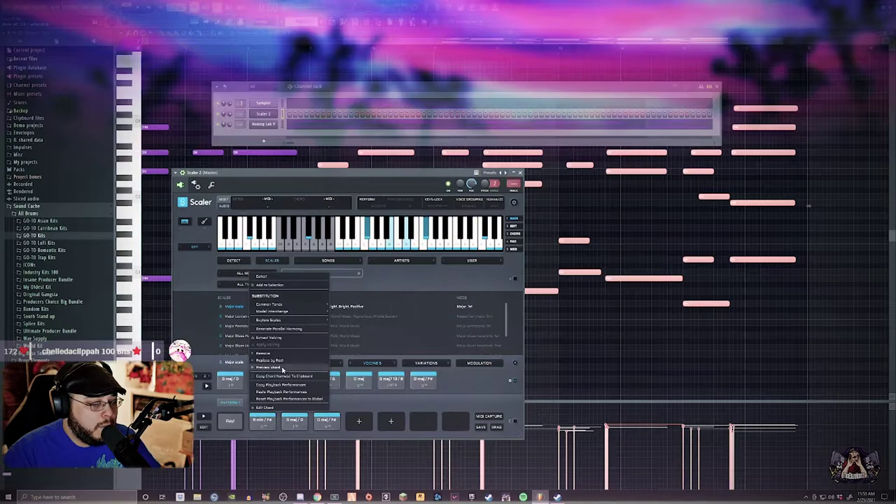
left_click(274, 354)
right_click(267, 419)
left_click(283, 359)
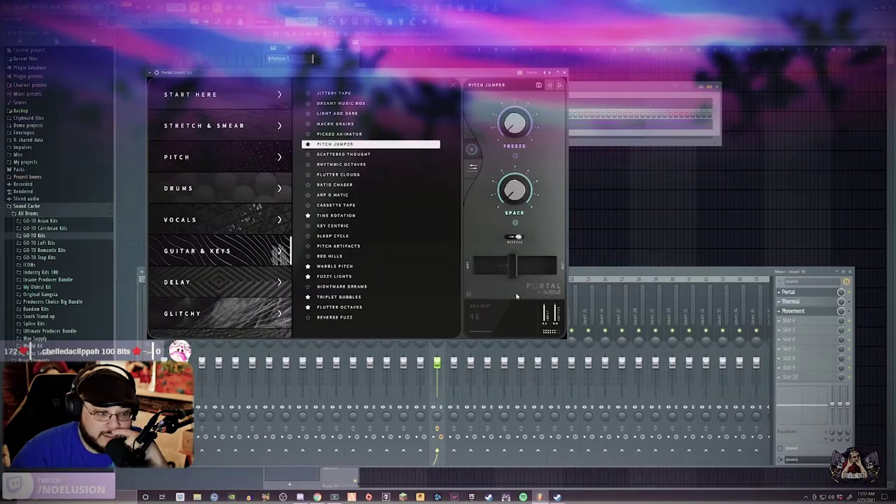
Close the Portal effect and open the Thermal effect on mixer insert 16
left_click(565, 72)
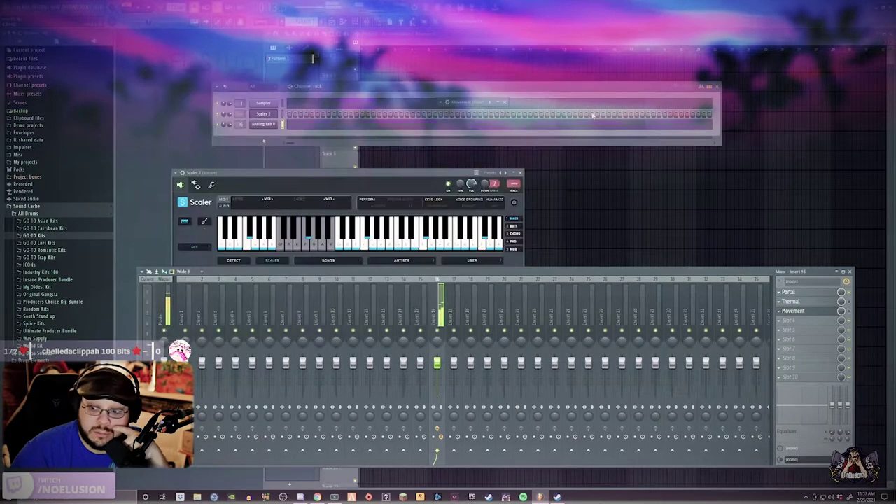
left_click(814, 304)
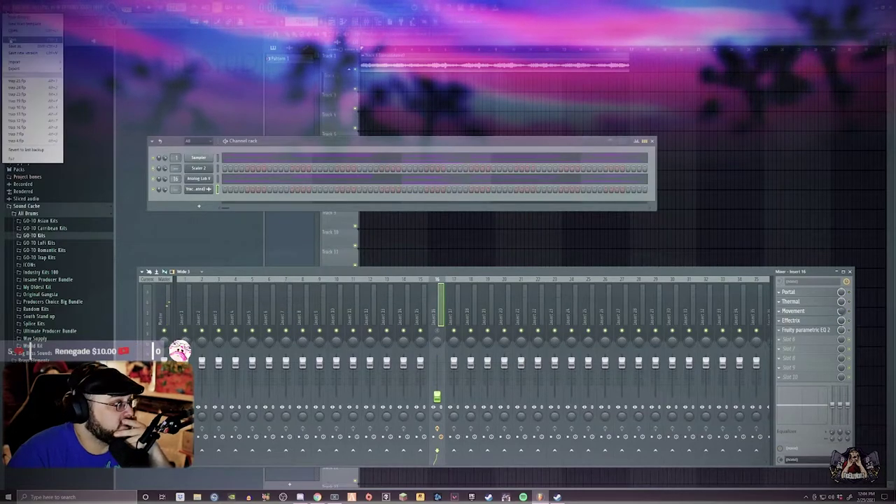
Browse the GO-TO Kits drum folder and open the DECAP Drums That Knock Vol. 3 samples
left_click(63, 236)
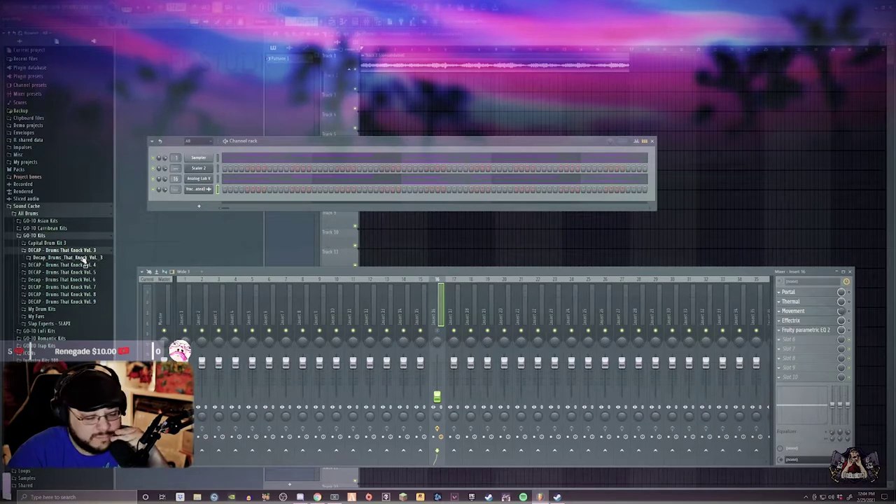
left_click(82, 261)
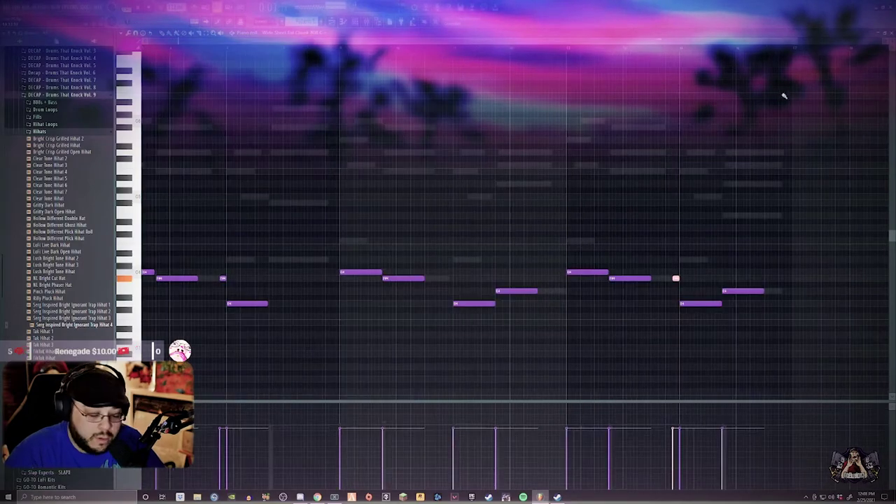
Transpose all the 808 bass notes down two octaves and clear the selection
key("ctrl+a")
key("ctrl+Down")
key("ctrl+Down")
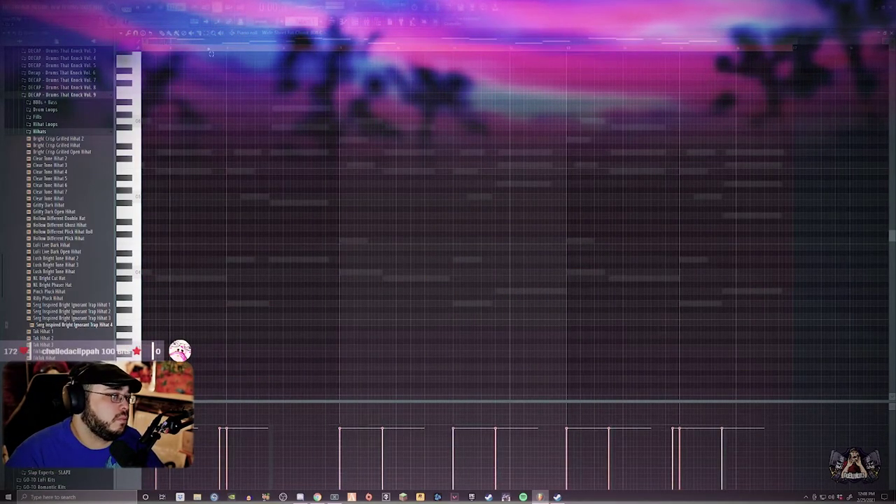
key("ctrl+d")
scroll(256, 143, "down", 5)
right_click(257, 143, "ctrl")
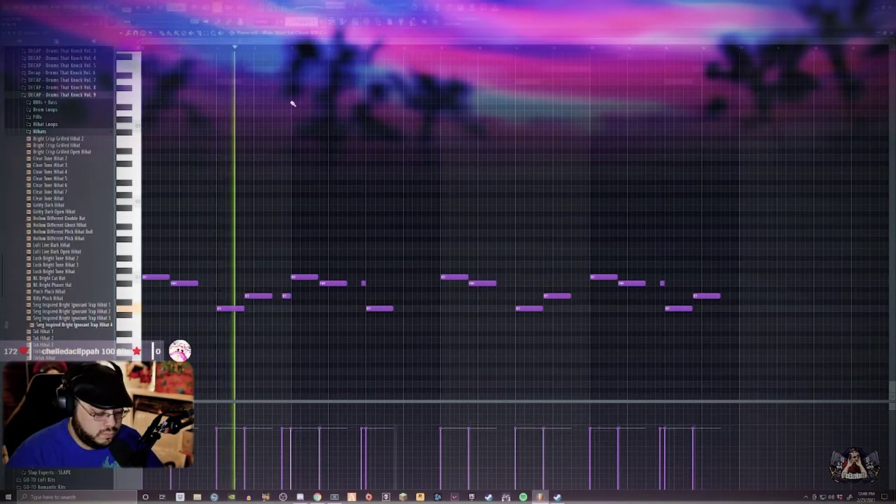
Transpose all the 808 bass notes up one octave and close the piano roll
left_click_drag(827, 374, 129, 206)
key("ctrl+Up")
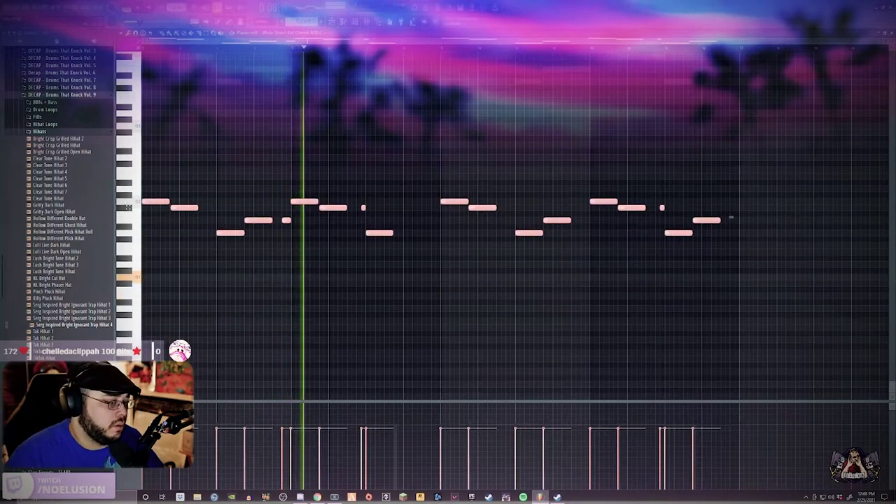
left_click(892, 33)
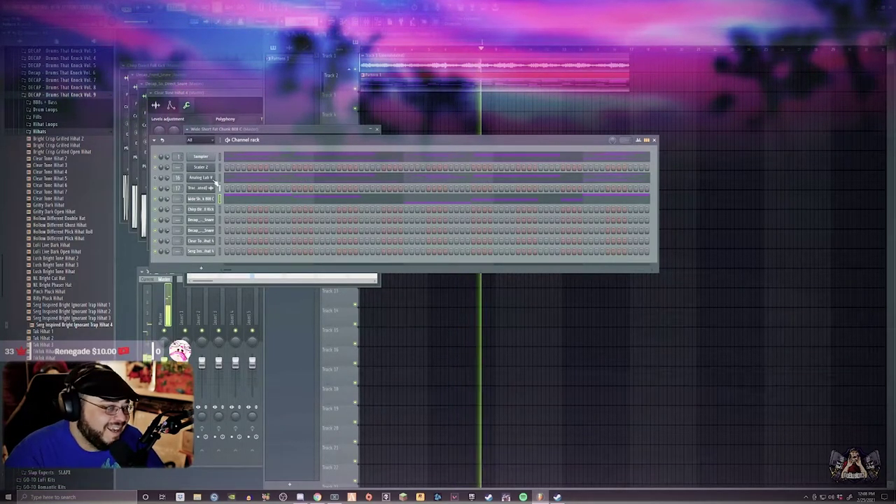
Copy the 808 channel's notes from Pattern 1 and paste them into the same channel in Pattern 2
right_click(203, 199)
left_click(301, 206)
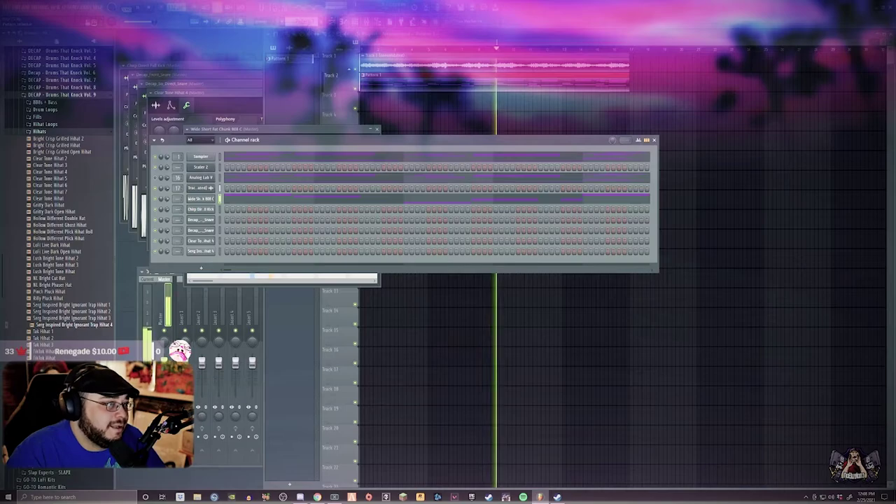
scroll(301, 21, "up", 1)
scroll(301, 21, "down", 1)
scroll(301, 21, "up", 1)
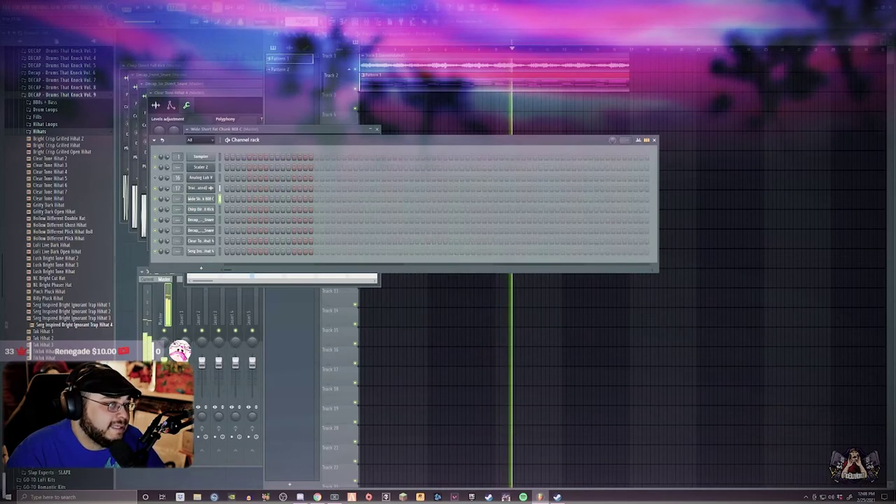
right_click(199, 200)
left_click(297, 212)
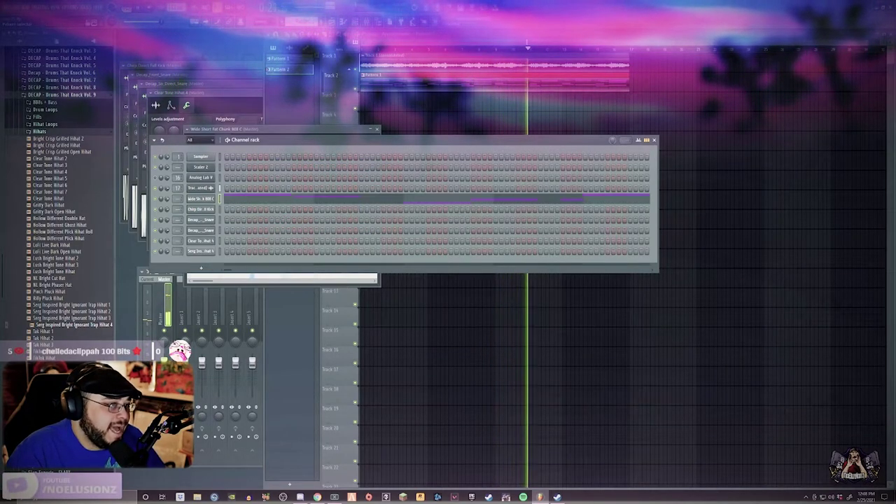
Cut the 808 channel's notes out of Pattern 1
key("KP_Subtract")
right_click(210, 198)
left_click(293, 200)
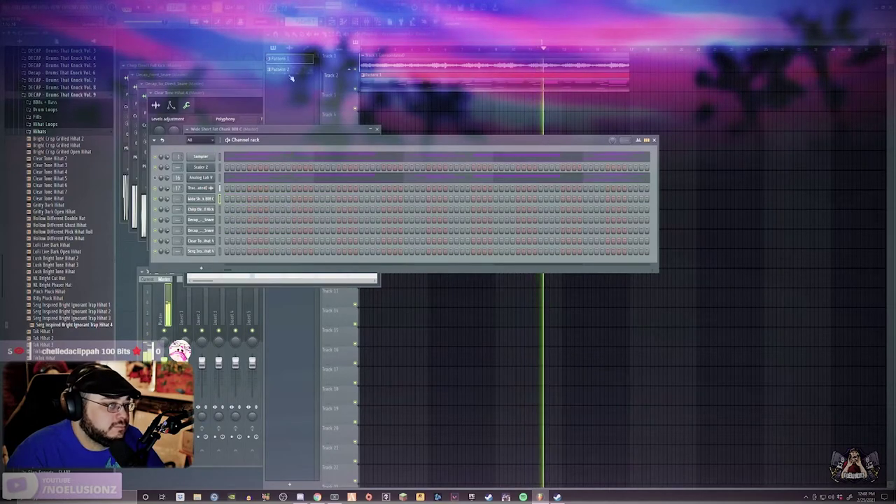
Place Pattern 2 on Track 3 at the start of the playlist
left_click(289, 72)
left_click(368, 103)
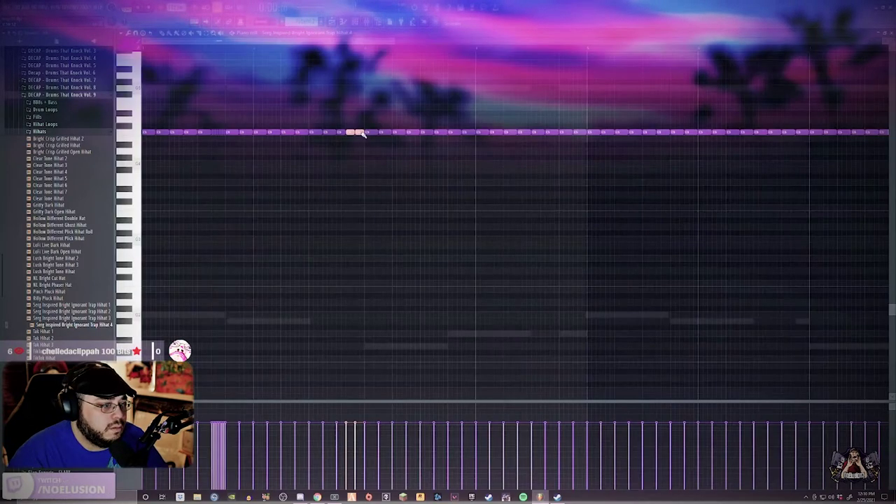
Delete three notes from the Serg Inspired Bright Ignorant Trap Hihat 4 pattern to leave gaps around the rolls
key("space")
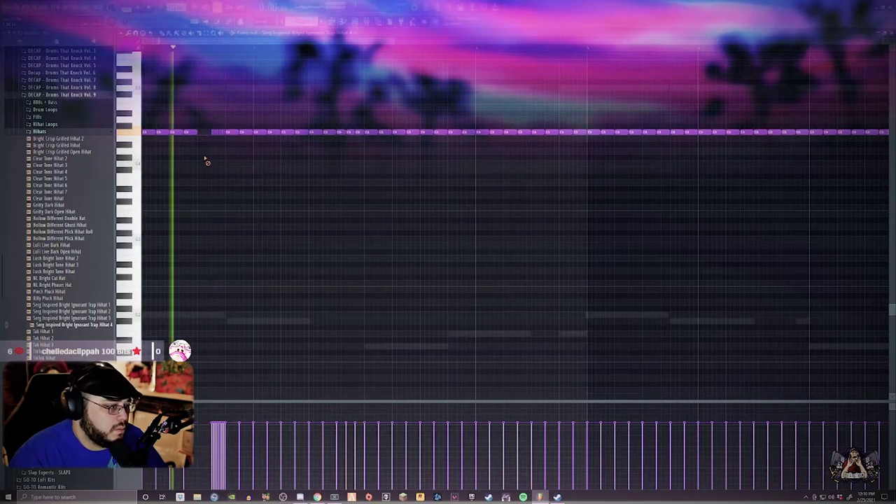
right_click(233, 131)
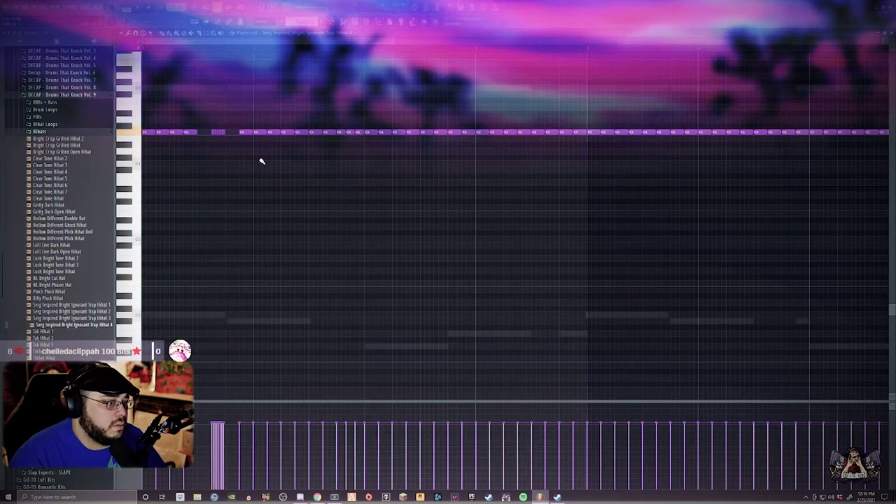
right_click(329, 133)
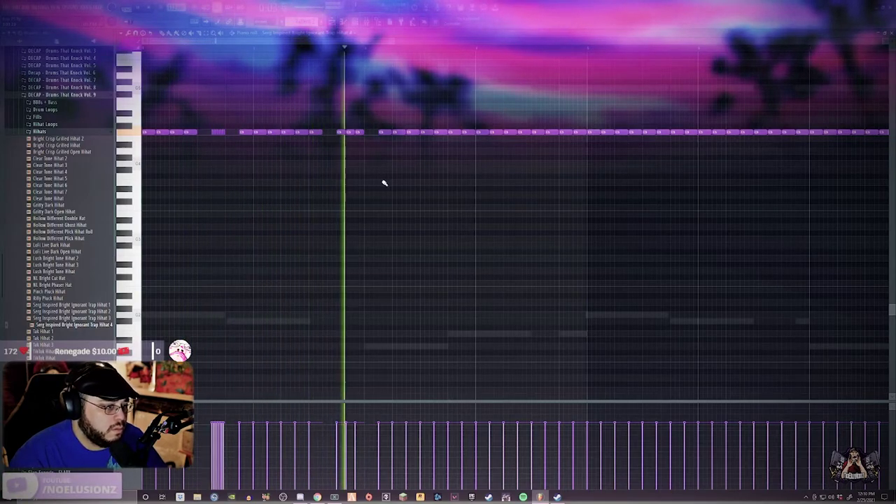
right_click(372, 124)
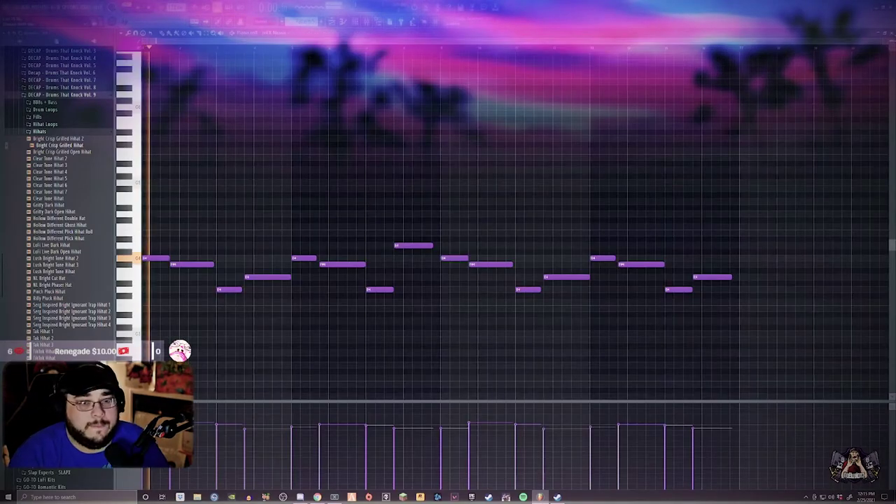
Transpose all the reFX Nexus bass notes down one octave and close the piano roll
key("ctrl+a")
key("space")
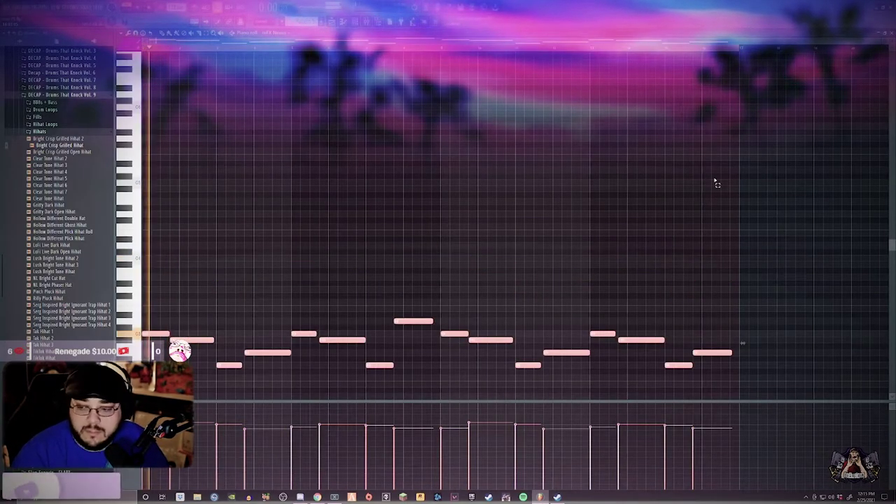
left_click(891, 33)
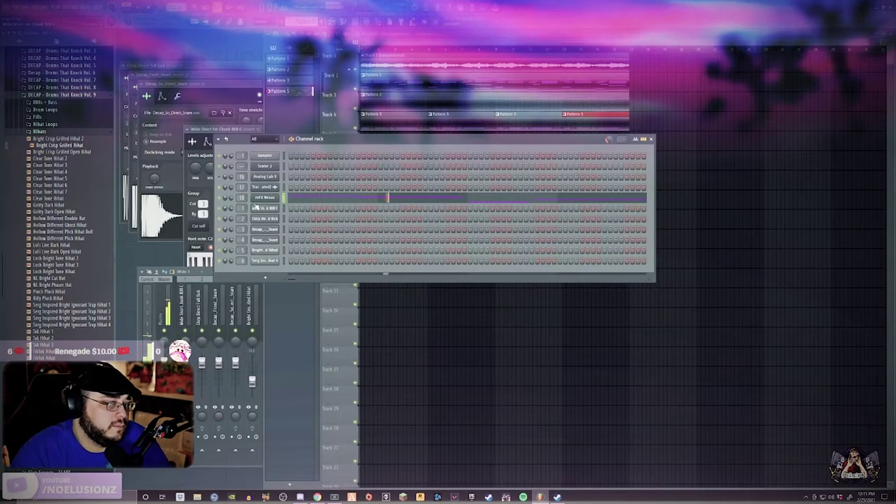
Add Fruity Fast Dist and Fruity Parametric EQ 2 to the first two effect slots of mixer Insert 18
key("F9")
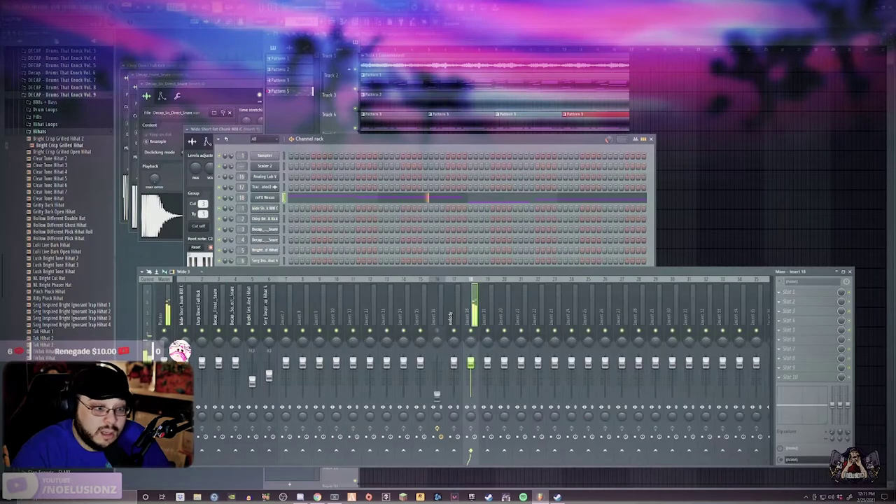
left_click(809, 297)
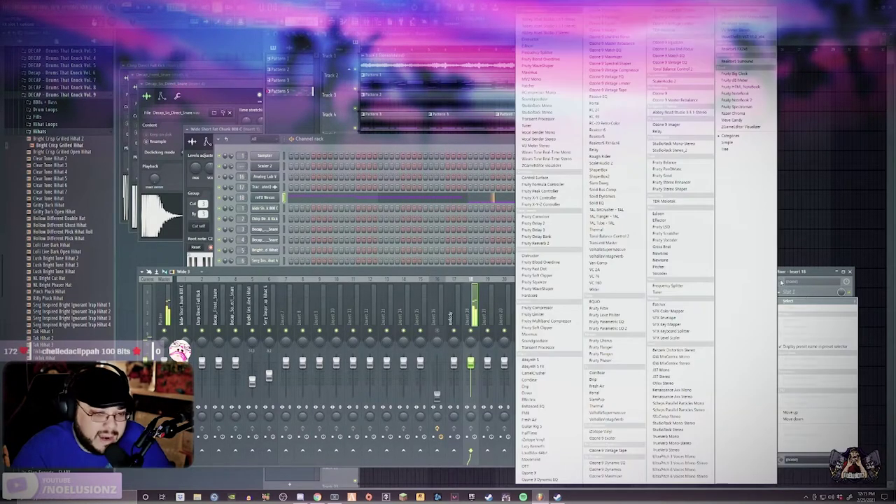
left_click(549, 269)
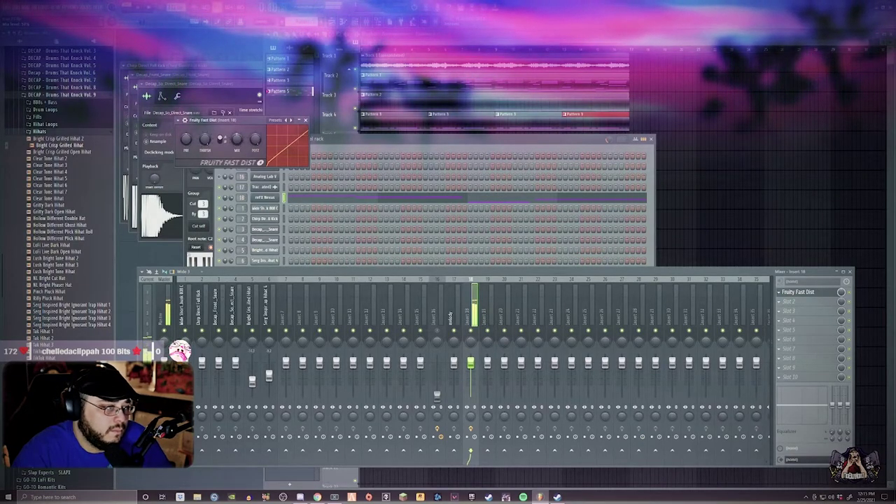
left_click(810, 303)
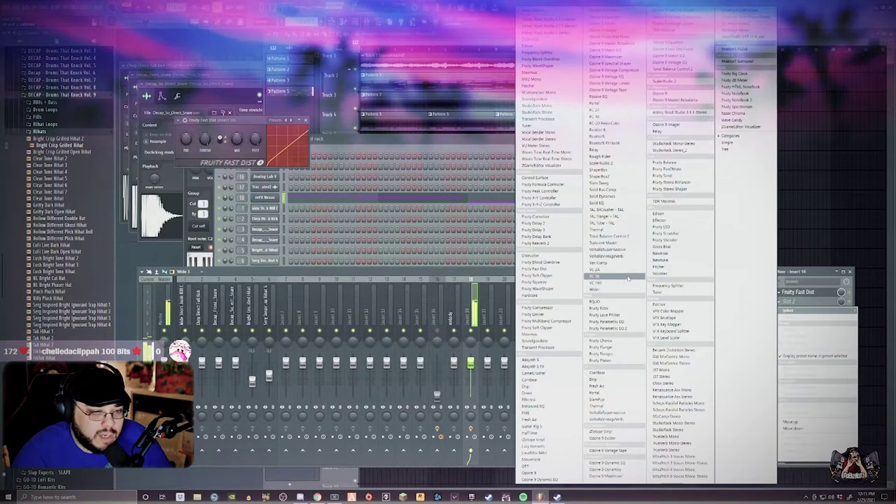
left_click(623, 329)
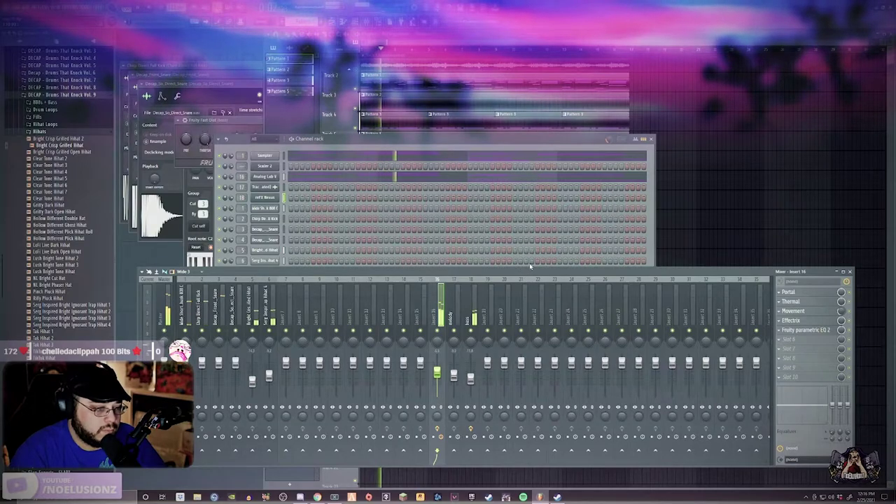
Open the Analog Lab V instrument and lower the mixer levels of the two hi-hat tracks
left_click(266, 178)
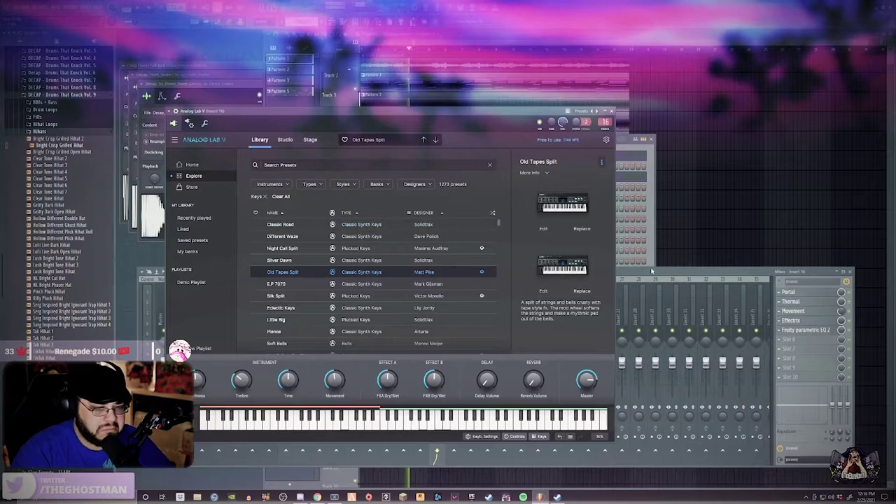
key("F9")
left_click(254, 382)
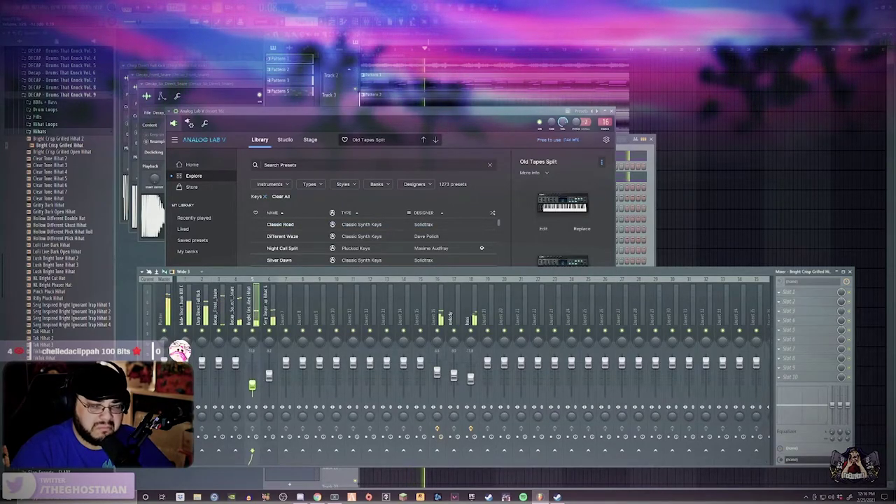
left_click(269, 377)
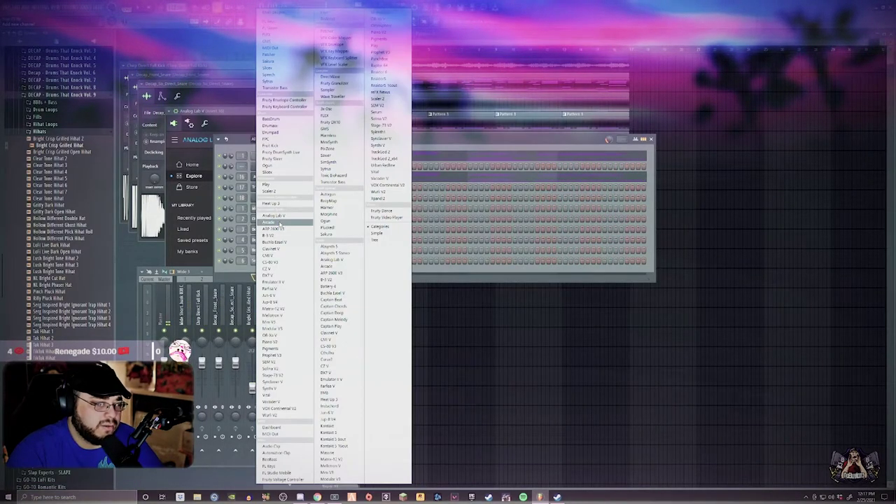
Add Arcade as a new channel and browse the Hooked line's kits down to Cloud 9
left_click(279, 223)
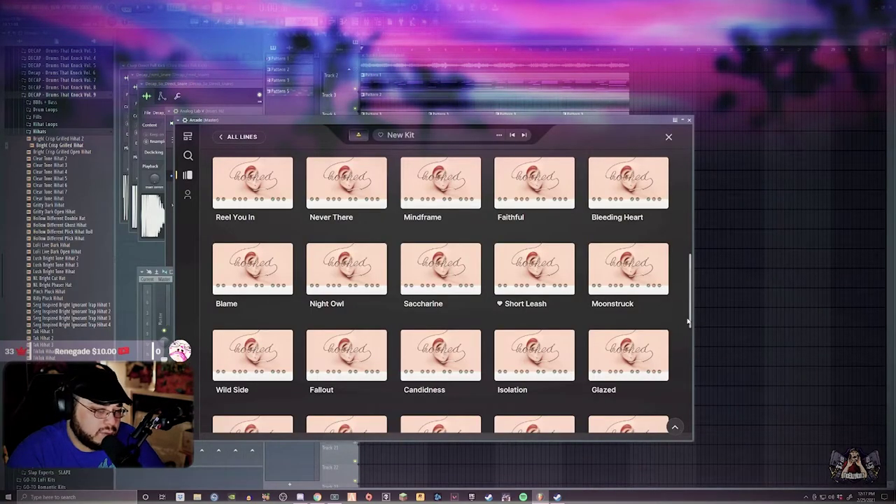
left_click_drag(691, 328, 694, 427)
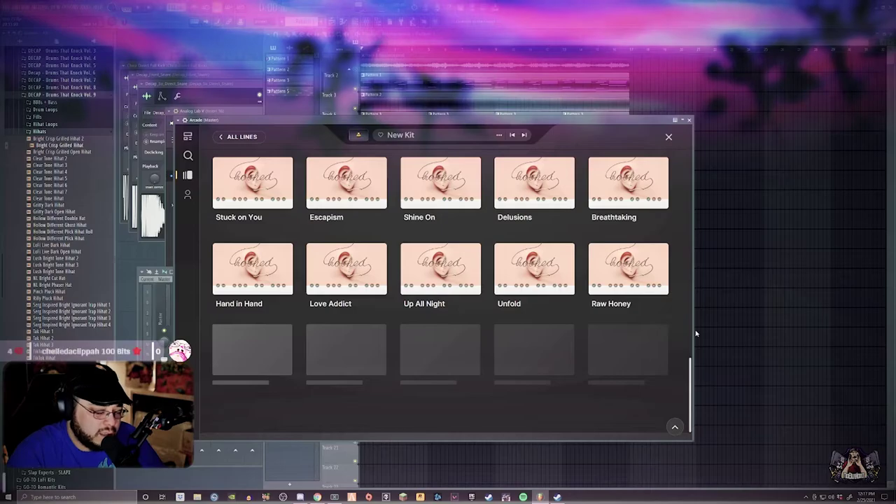
left_click_drag(696, 334, 696, 335)
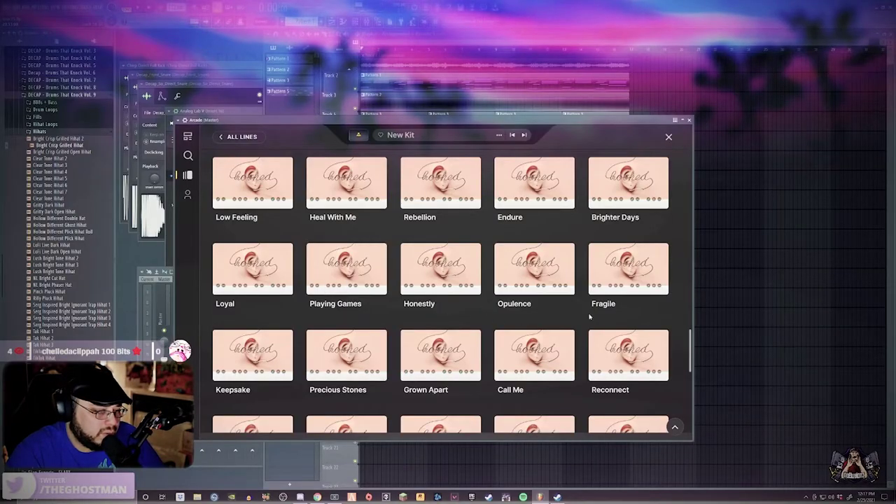
left_click_drag(690, 345, 695, 427)
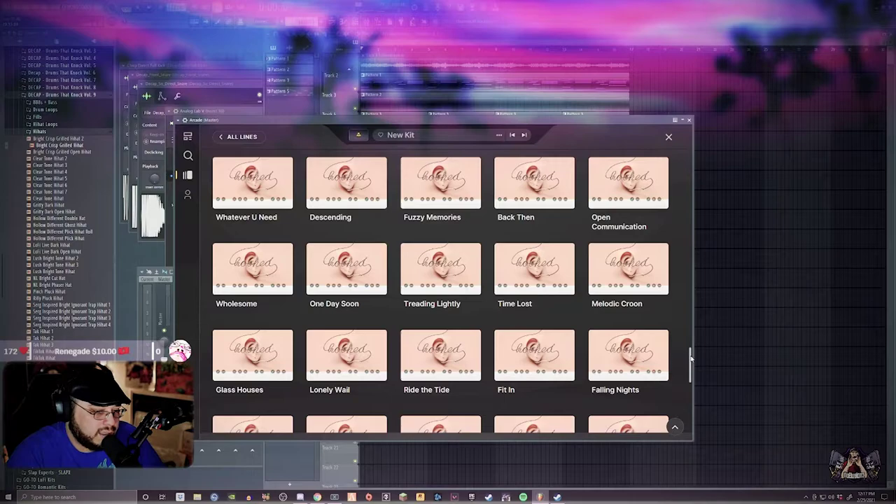
left_click_drag(691, 359, 690, 386)
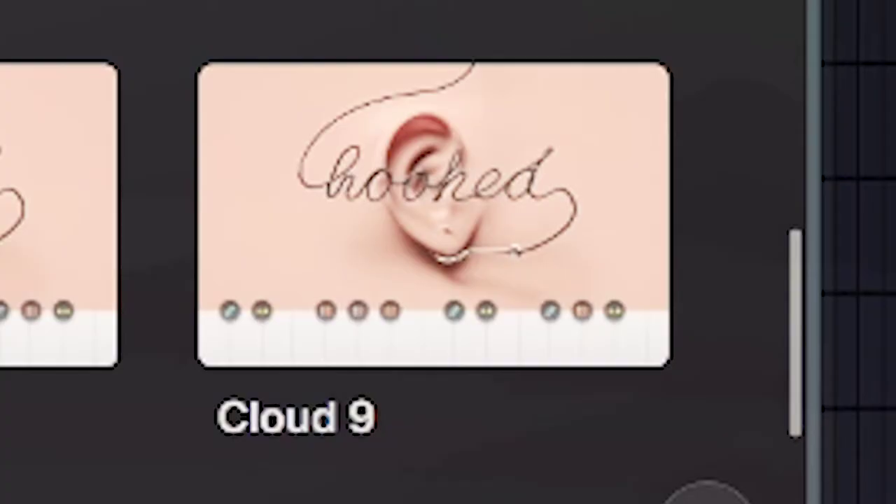
mouse_move(651, 376)
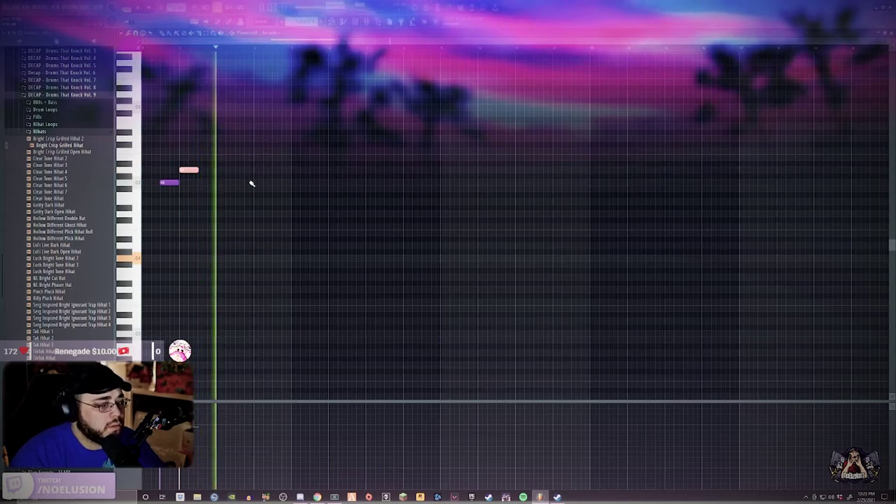
Add a C4 note after the first two notes of the Arcade part and lengthen the upper note of the last pair
left_click(201, 259)
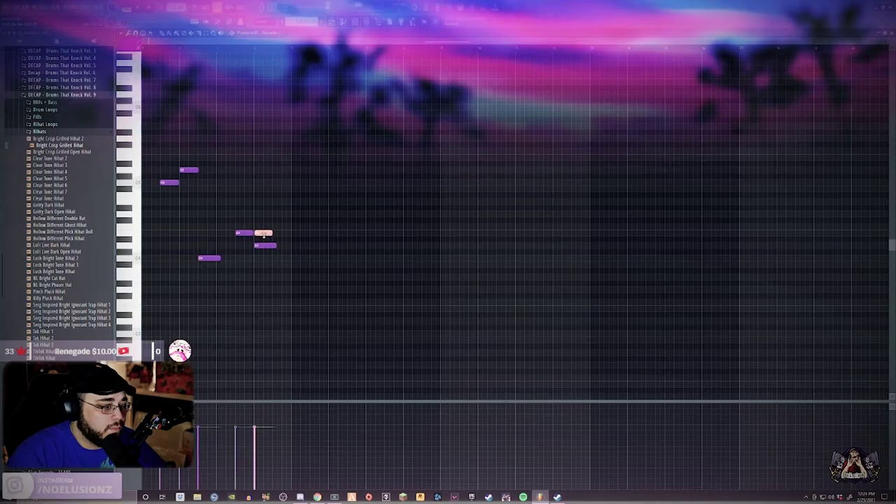
key("space")
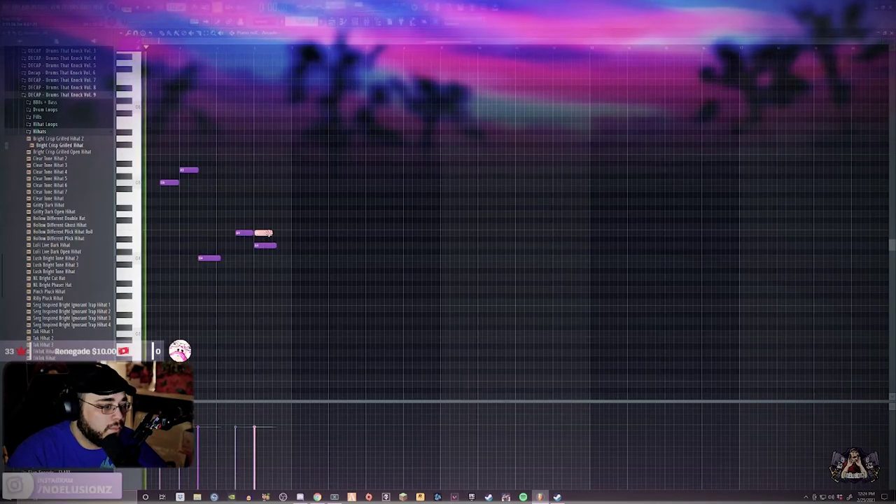
left_click_drag(271, 234, 278, 234)
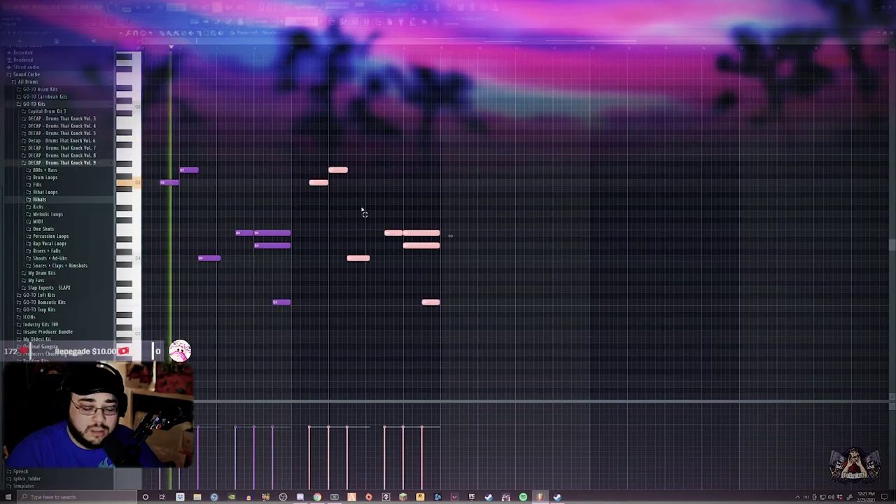
Close the Arcade piano roll and duplicate the Pattern 4 clip on Track 7 directly after itself in the playlist
key("F7")
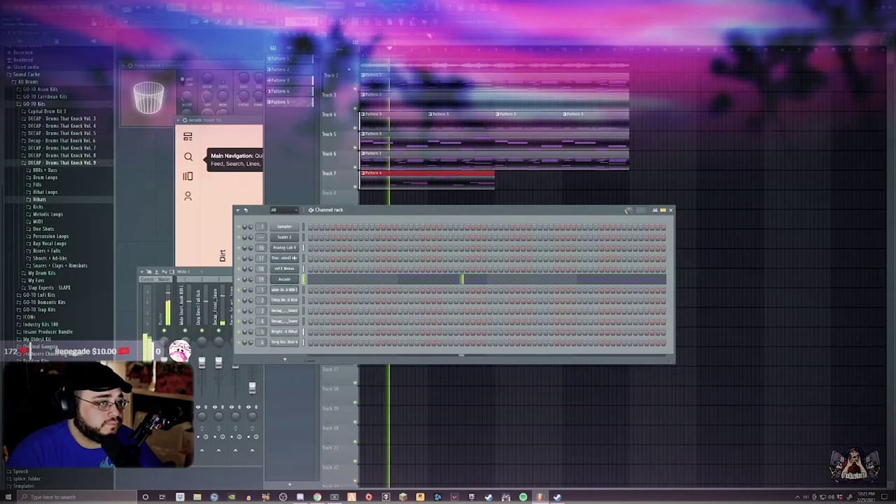
key("F5")
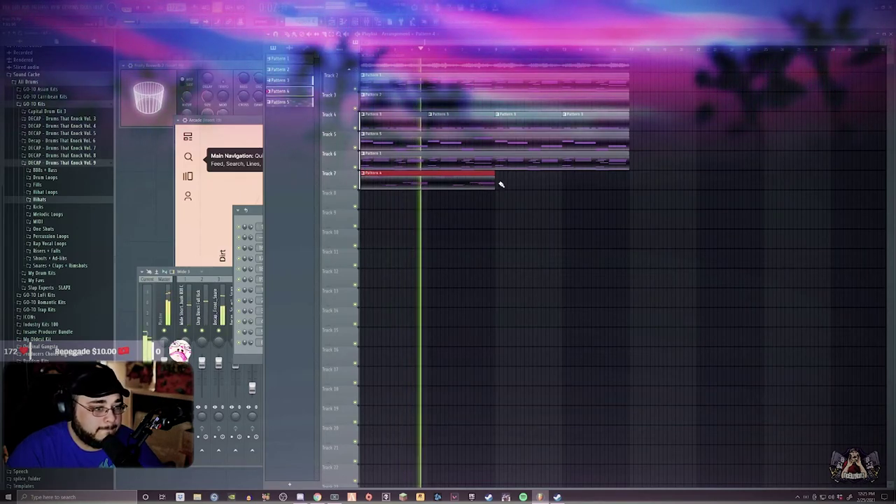
key("ctrl+b")
key("F9")
left_click(819, 309)
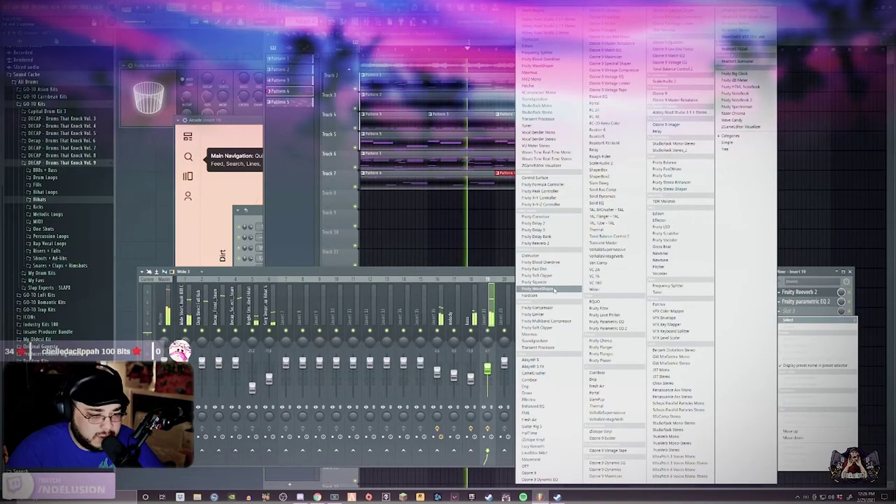
left_click(492, 34)
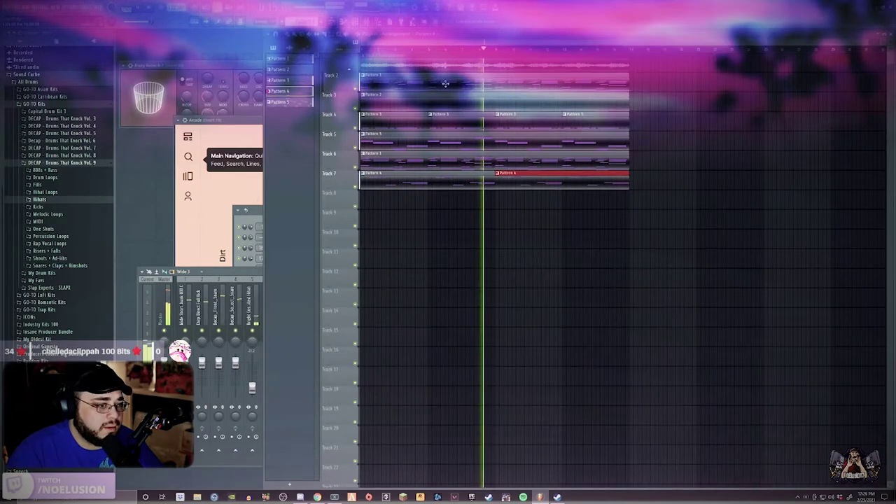
key("F6")
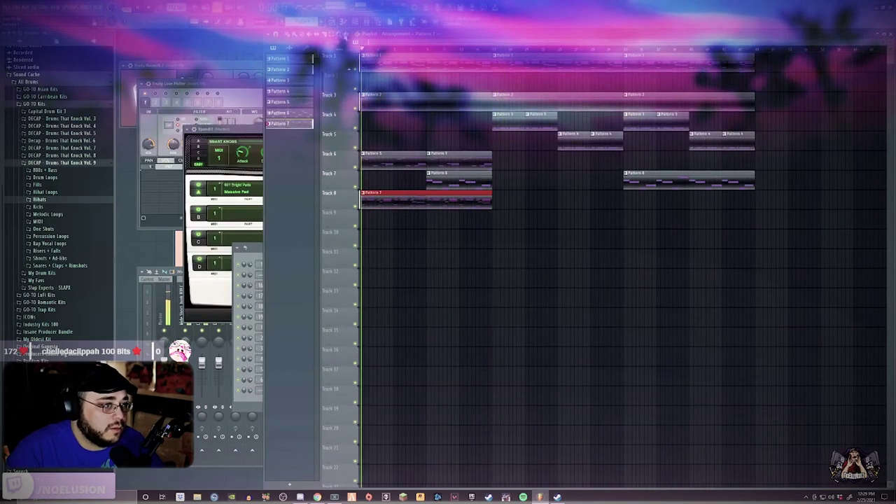
Route the Xpand!2 channel to mixer track 20 in the channel rack
key("F9")
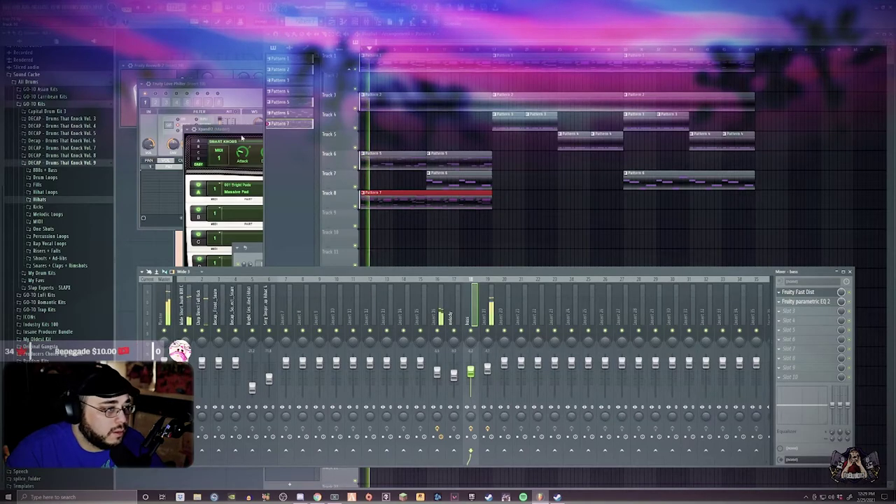
key("F6")
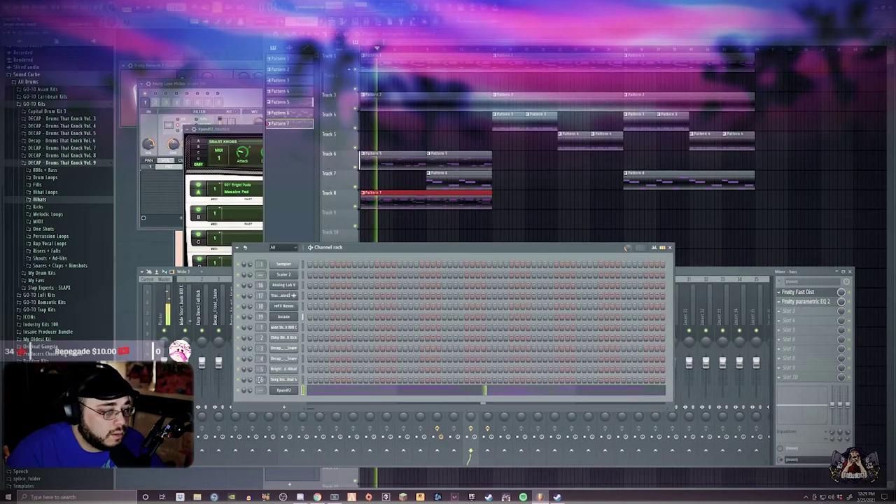
left_click_drag(260, 390, 261, 352)
scroll(260, 391, "up", 1)
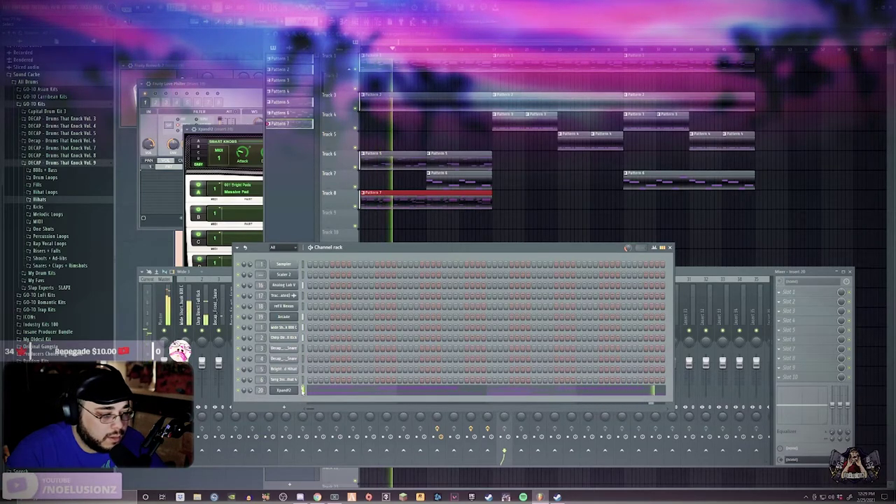
Move the Xpand!2 channel up six places to sit directly below Arcade and close the channel rack
key("alt+Up")
key("alt+Up")
key("alt+Up")
key("alt+Up")
key("alt+Up")
key("alt+Up")
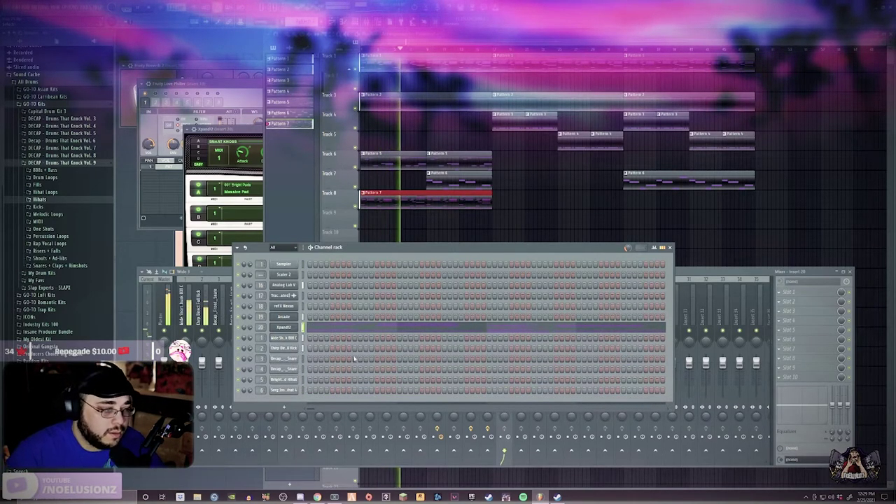
left_click(670, 247)
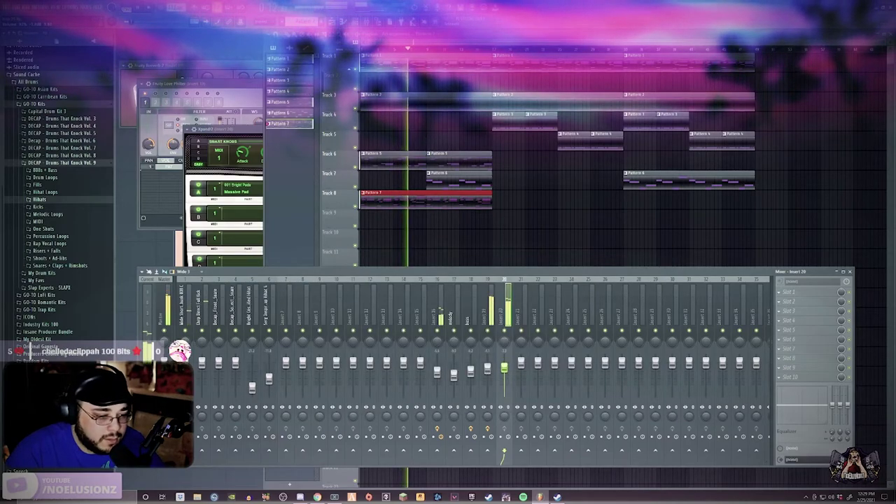
Rename mixer Insert 19 as arcade1
right_click(493, 282)
left_click(521, 289)
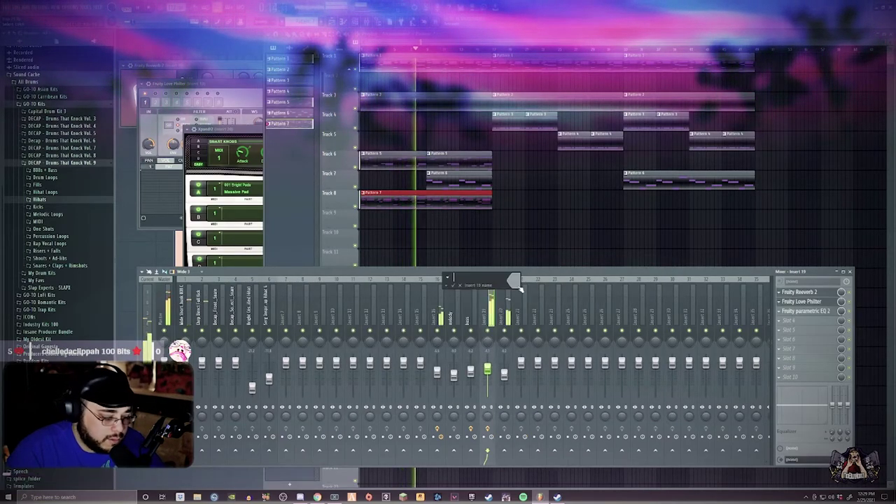
type("arcade1")
key("Return")
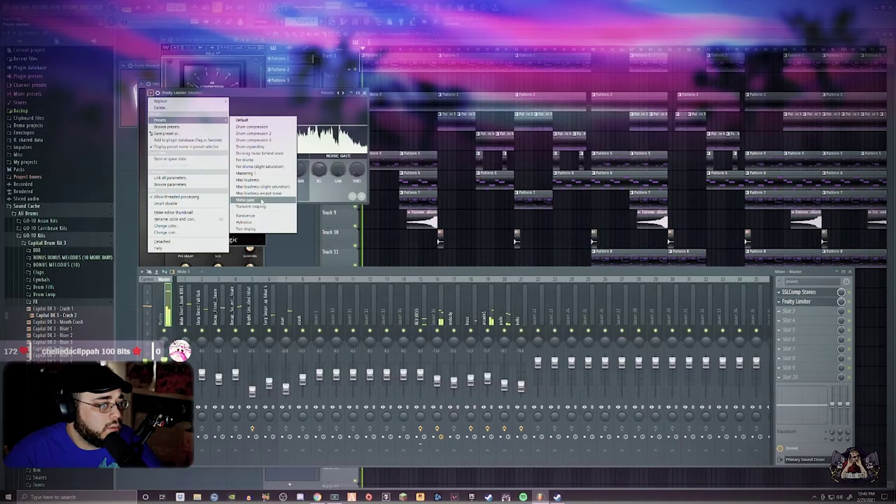
Browse the Fruity Limiter presets in the browser and collapse the preset folders again
left_click(183, 127)
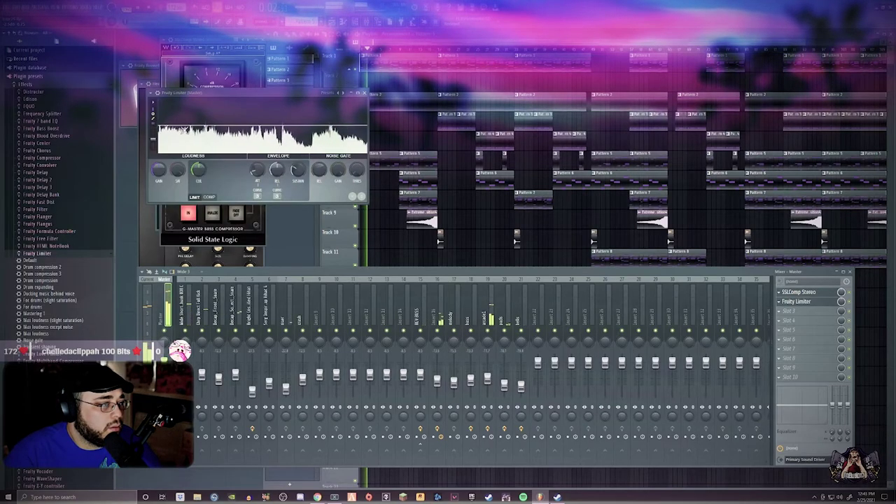
left_click(36, 254)
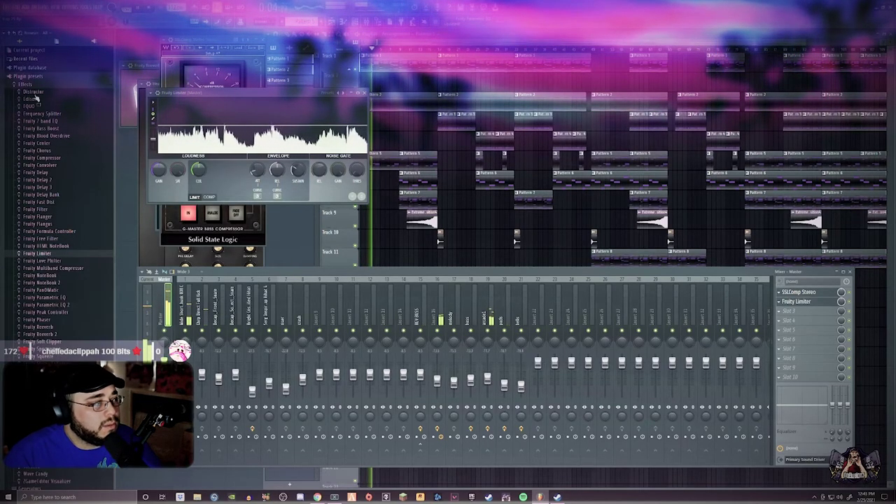
left_click(36, 86)
left_click(42, 78)
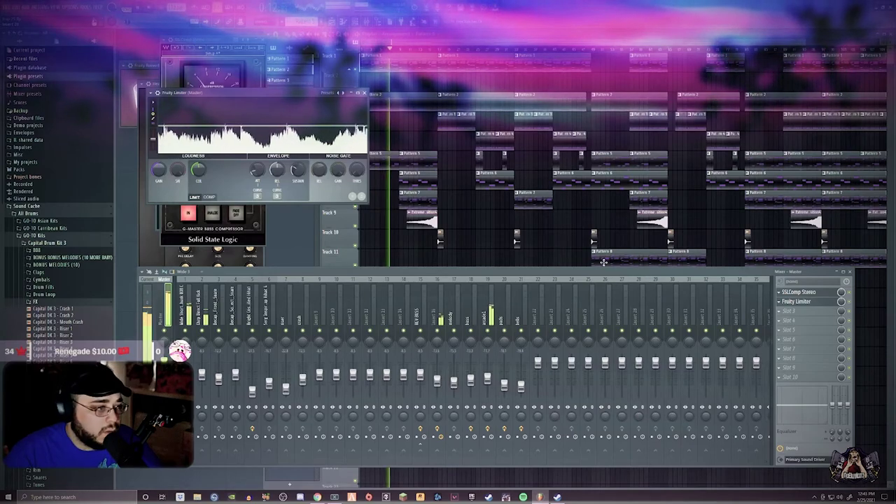
Inspect the SSLComp Stereo and Fruity Limiter settings on the master track, and close the compressor window
left_click(827, 295)
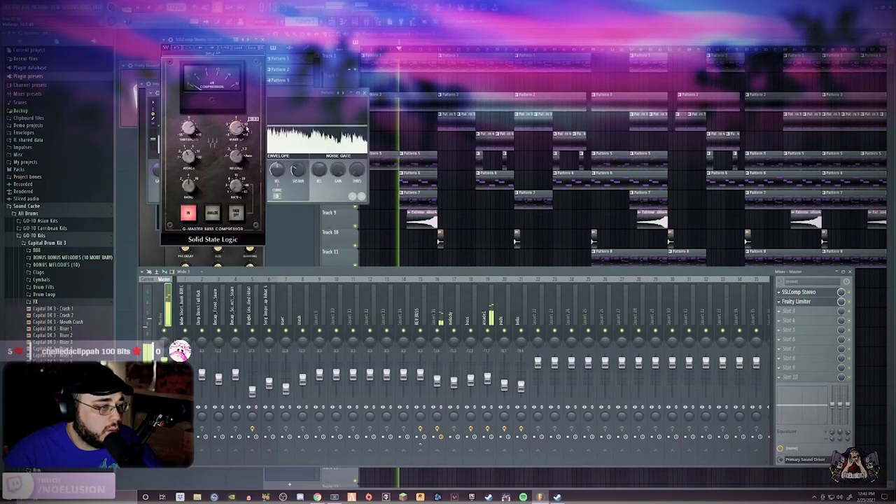
left_click(290, 96)
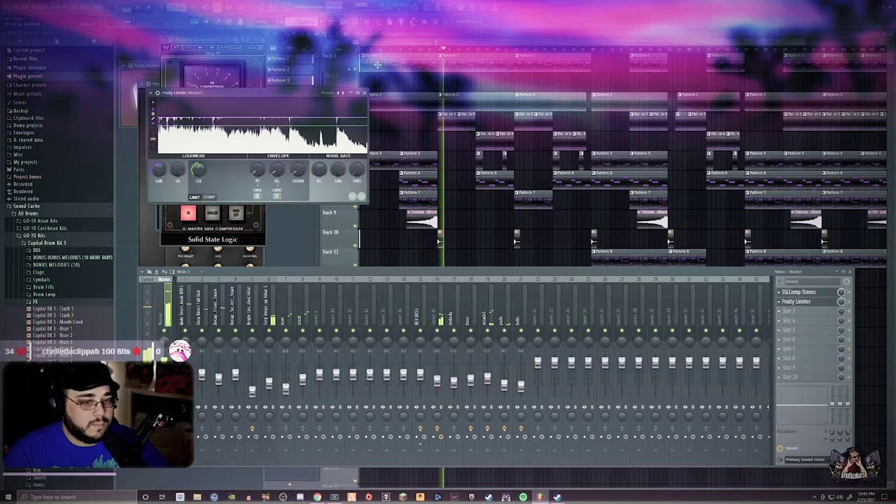
left_click(798, 291)
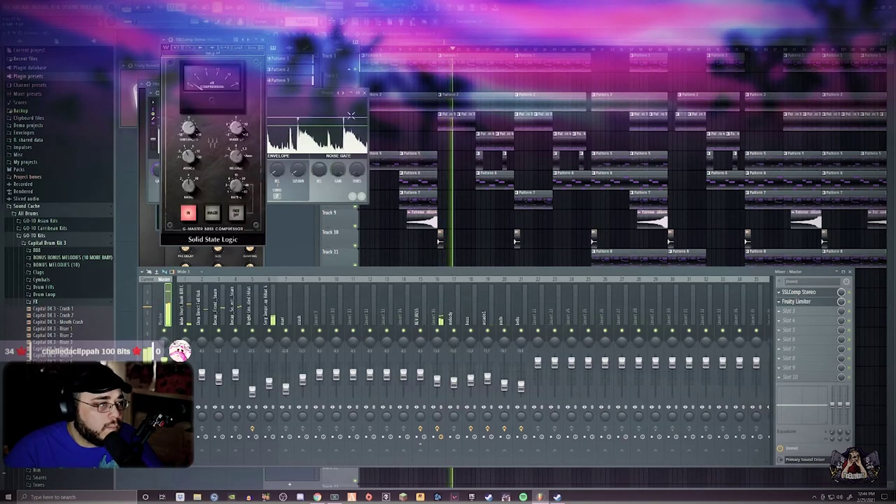
left_click(264, 40)
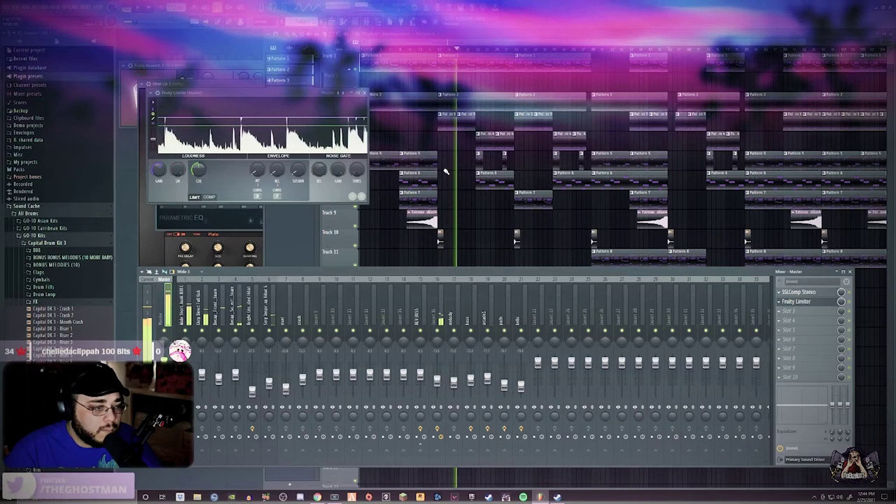
Open the Fruity parametric EQ 2 on mixer Insert 16 and rename that track as main mel
left_click(441, 308)
left_click(795, 332)
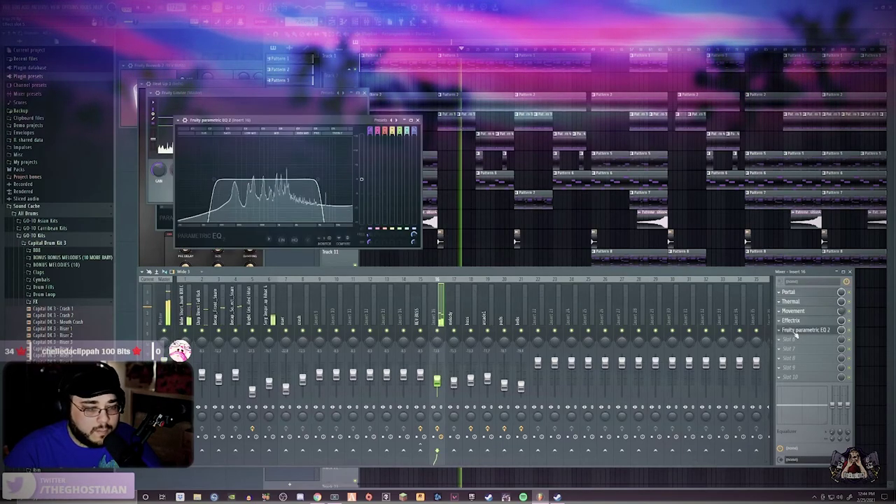
right_click(437, 316)
left_click(468, 286)
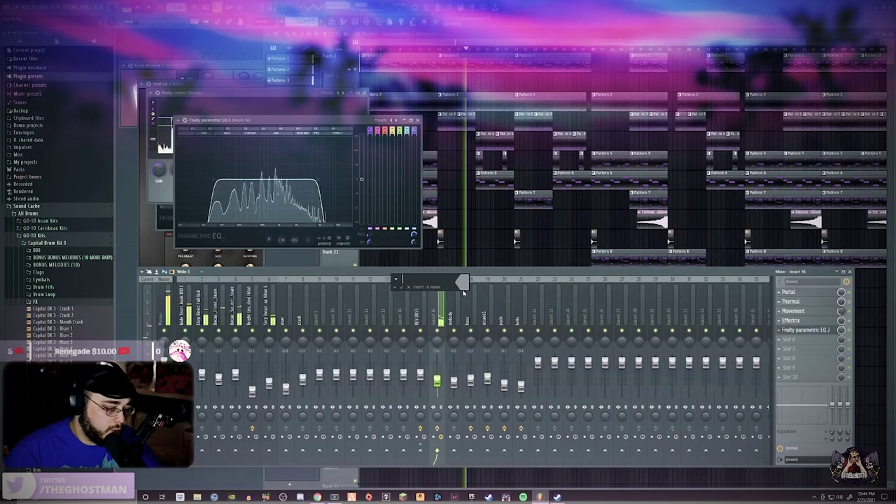
type("main mel")
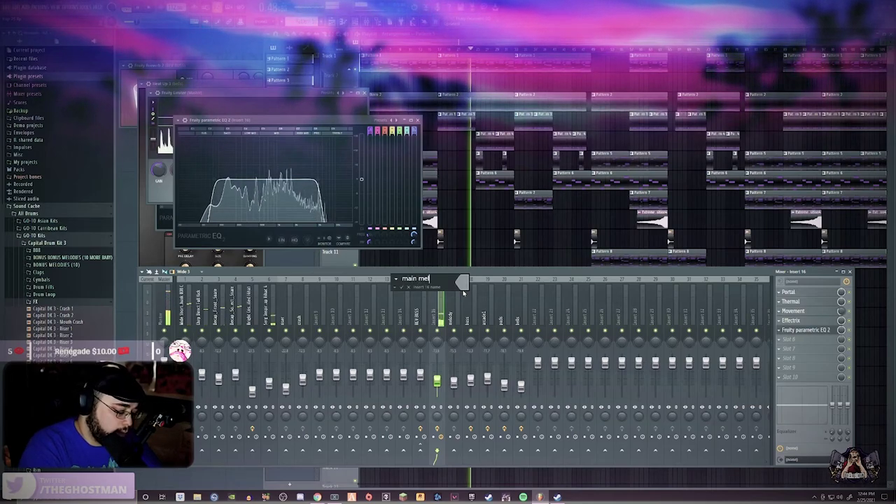
key("Return")
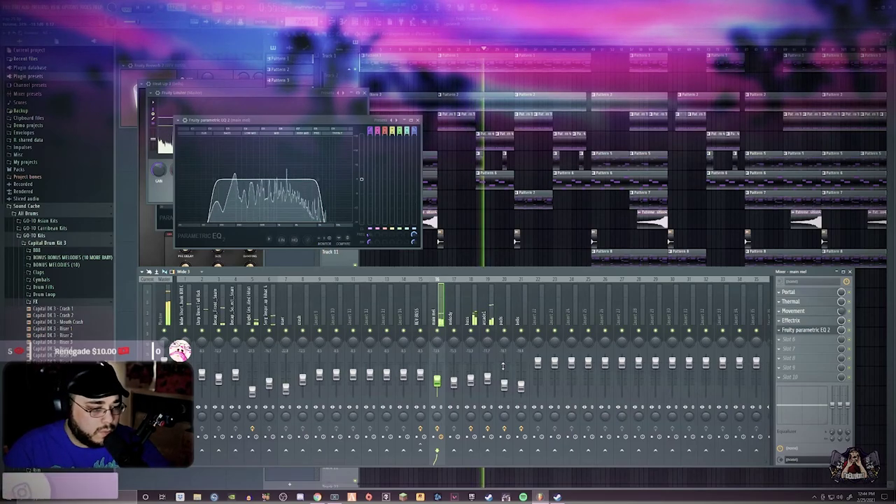
Select the bass mixer track and lower its volume fader slightly
left_click(488, 302)
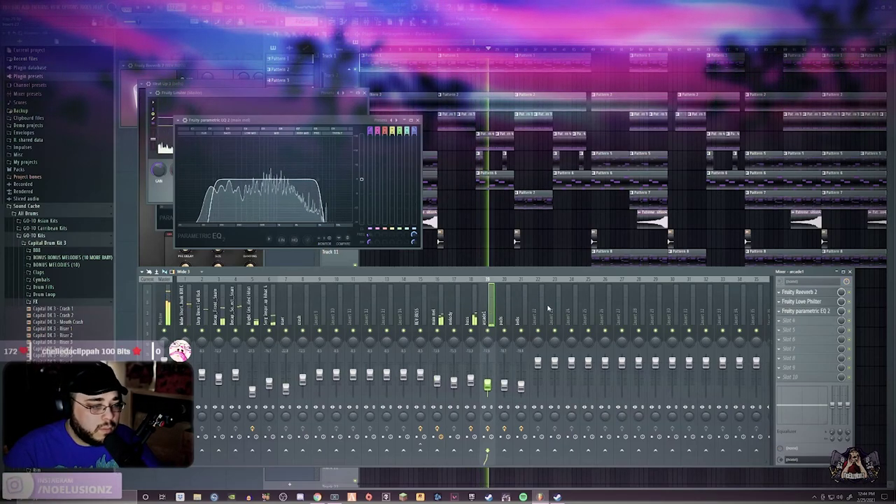
left_click(471, 308)
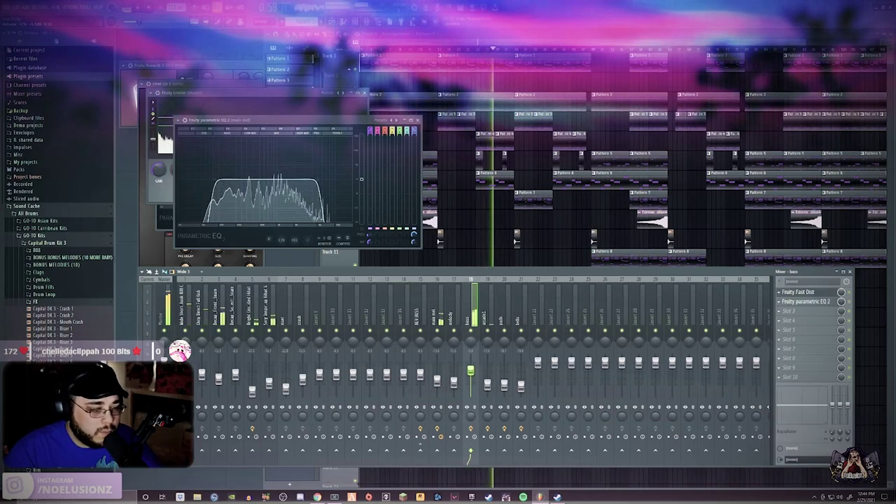
left_click_drag(472, 371, 471, 377)
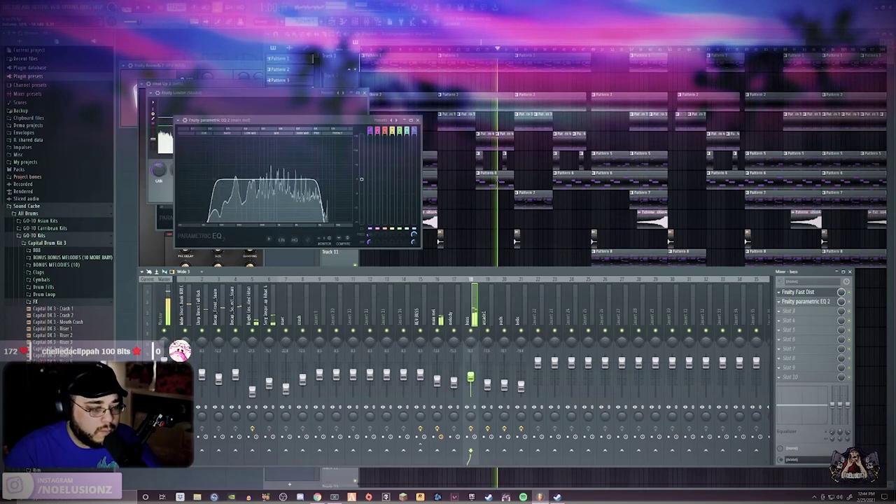
Lower mixer tracks 1 to 21 slightly as a group and bring up the Fruity Limiter on the master track
left_click(419, 454)
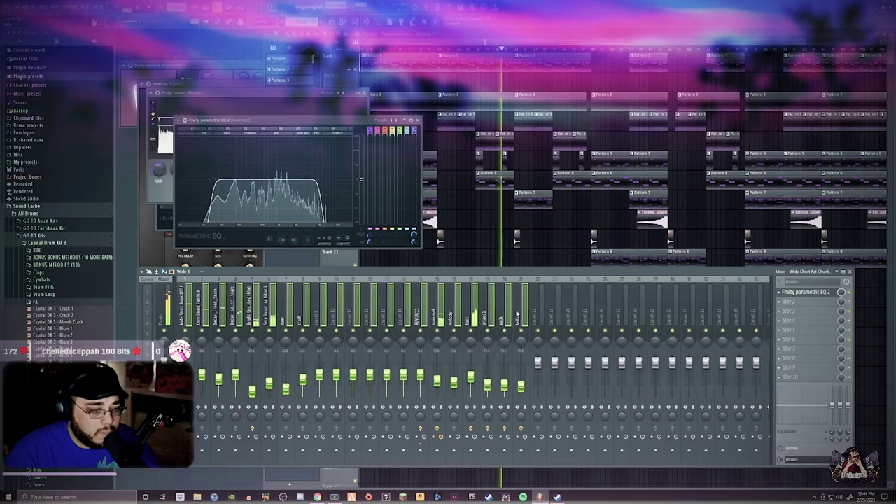
left_click(166, 308)
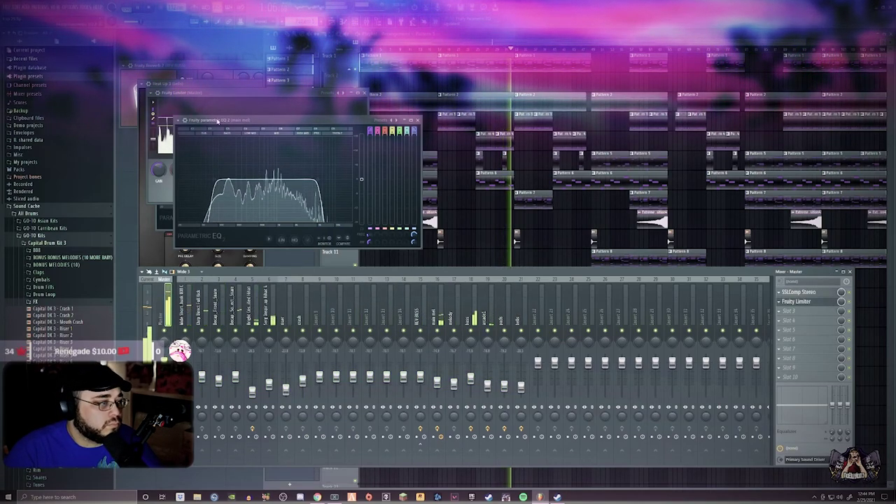
left_click(208, 98)
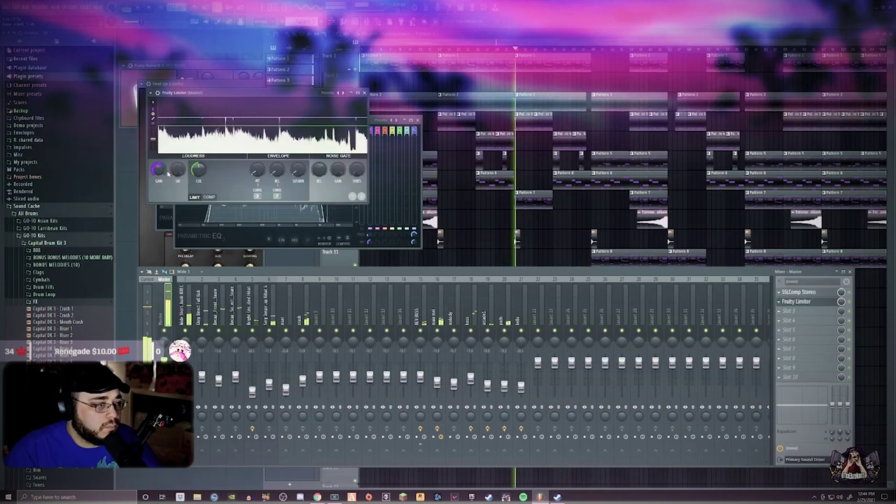